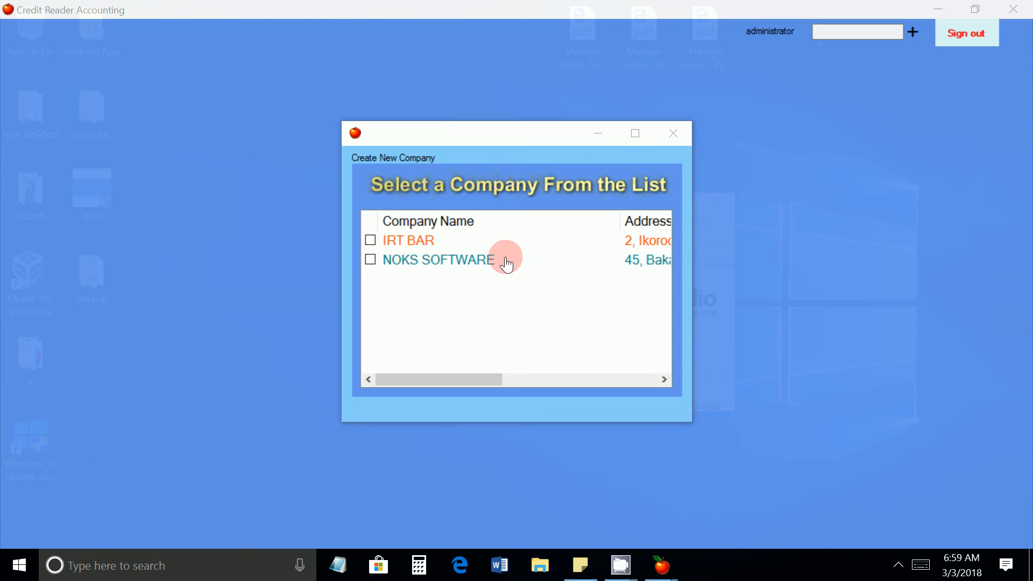
Open the NOKS SOFTWARE company and sign in as administrator by entering the account password
double_click(486, 261)
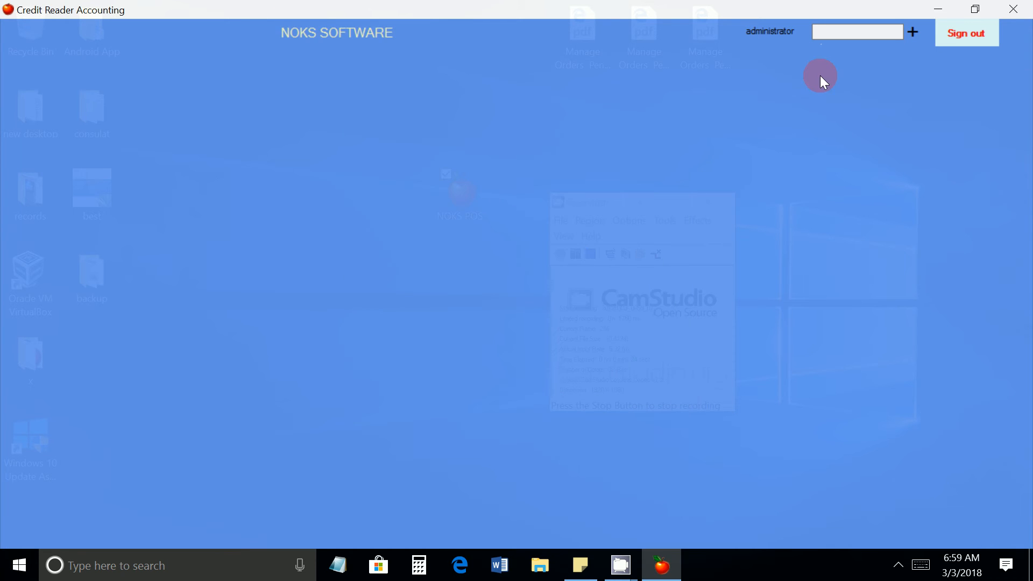
left_click(835, 32)
type("***")
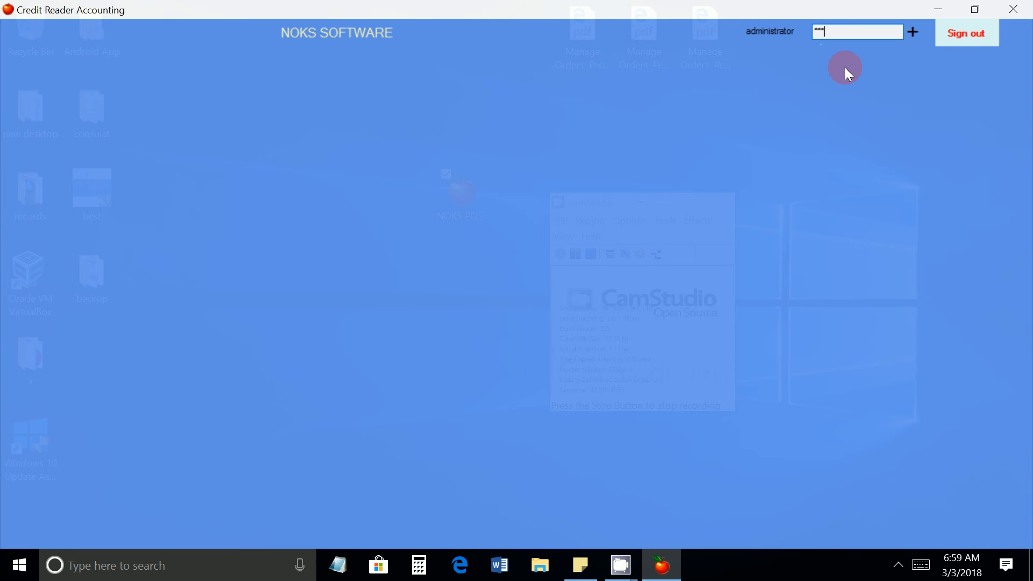
key("ctrl+a")
key("Return")
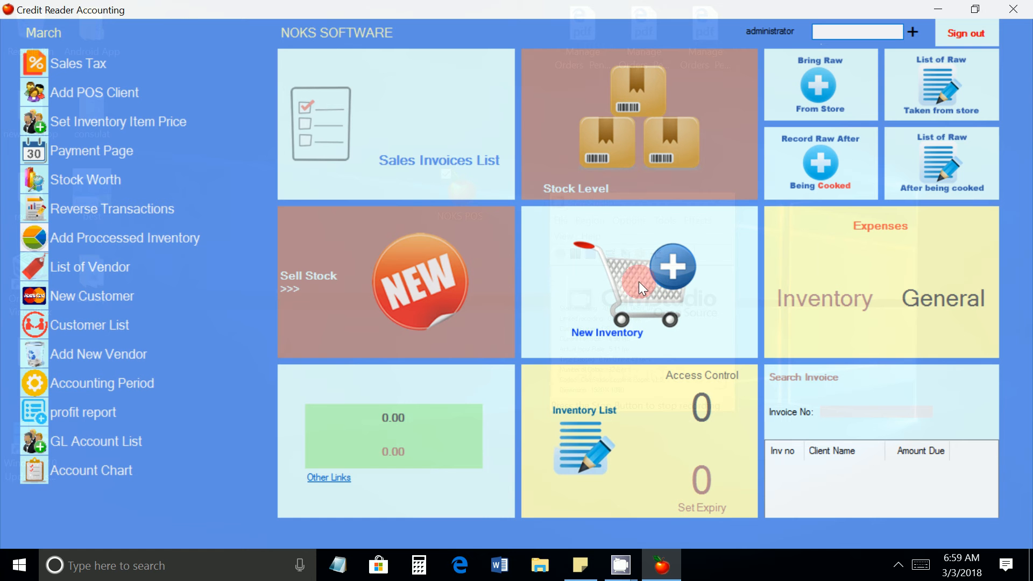
Minimize the CamStudio recorder window on the desktop and return to the Credit Reader Accounting home screen
left_click(937, 9)
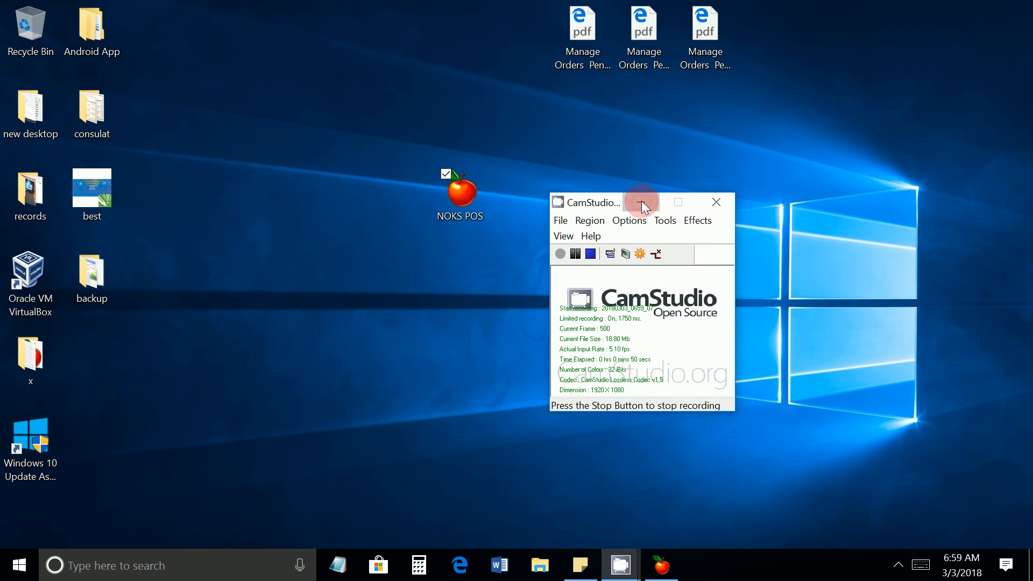
left_click(641, 202)
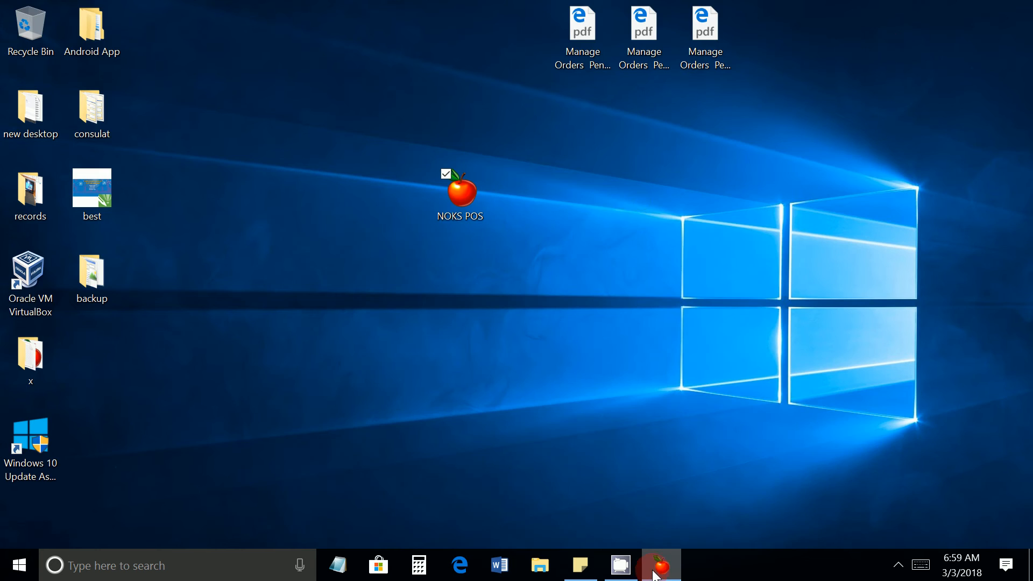
left_click(659, 566)
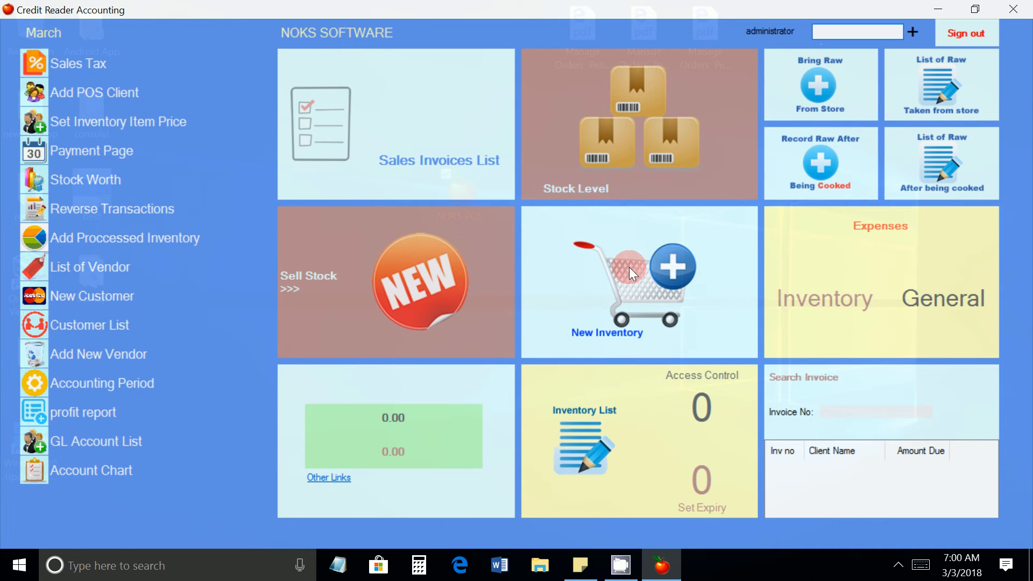
Look through the New Inventory, Stock Level, Sales Invoices List and Sell Stock screens, closing each one to return to the home screen
left_click(605, 313)
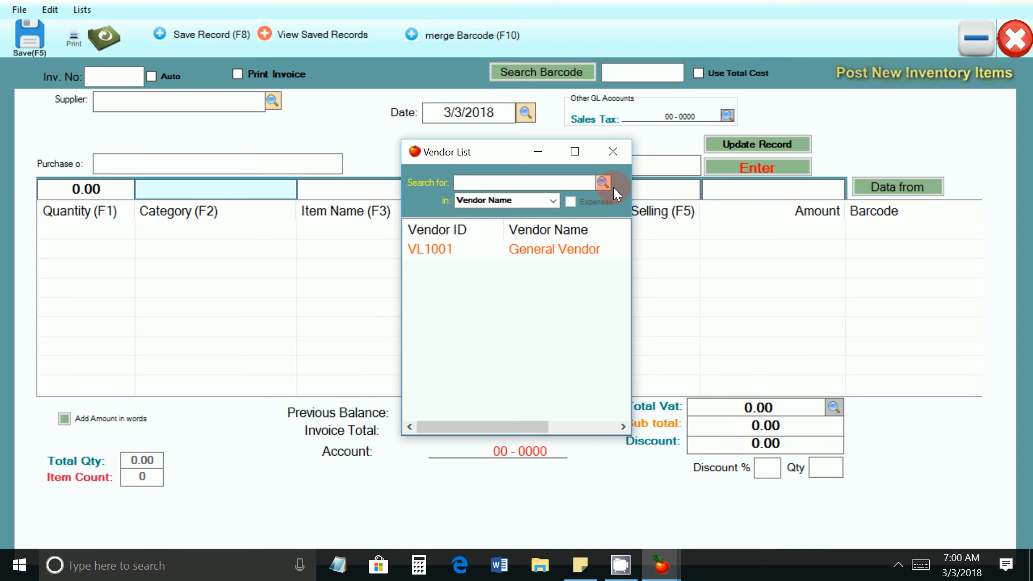
left_click(613, 151)
left_click(1019, 39)
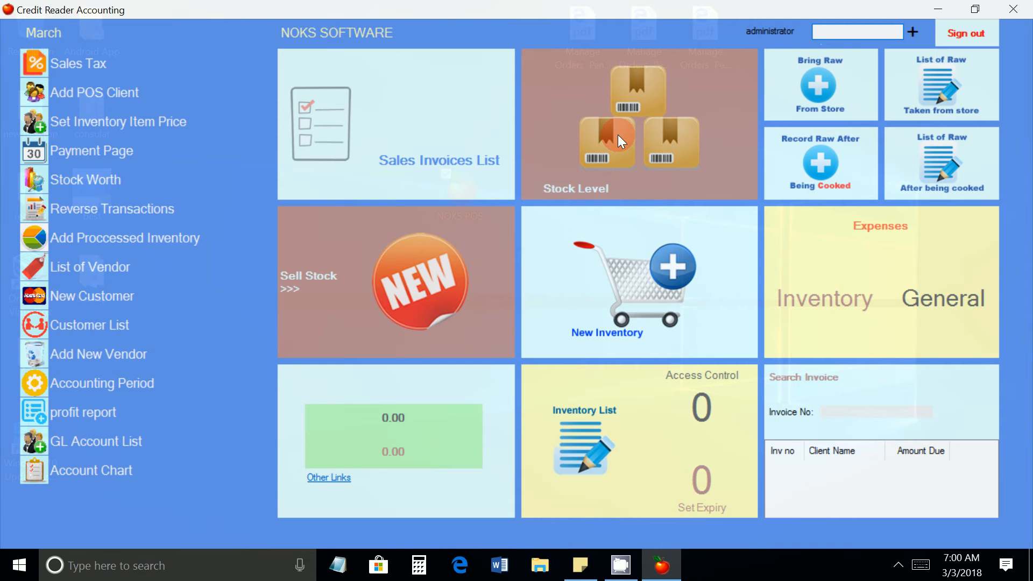
left_click(609, 149)
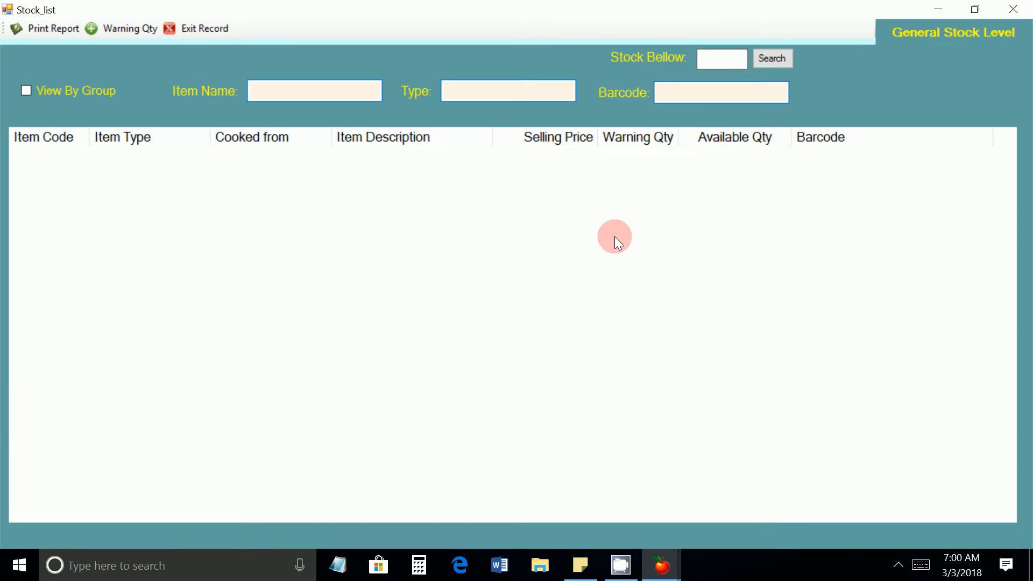
left_click(1013, 9)
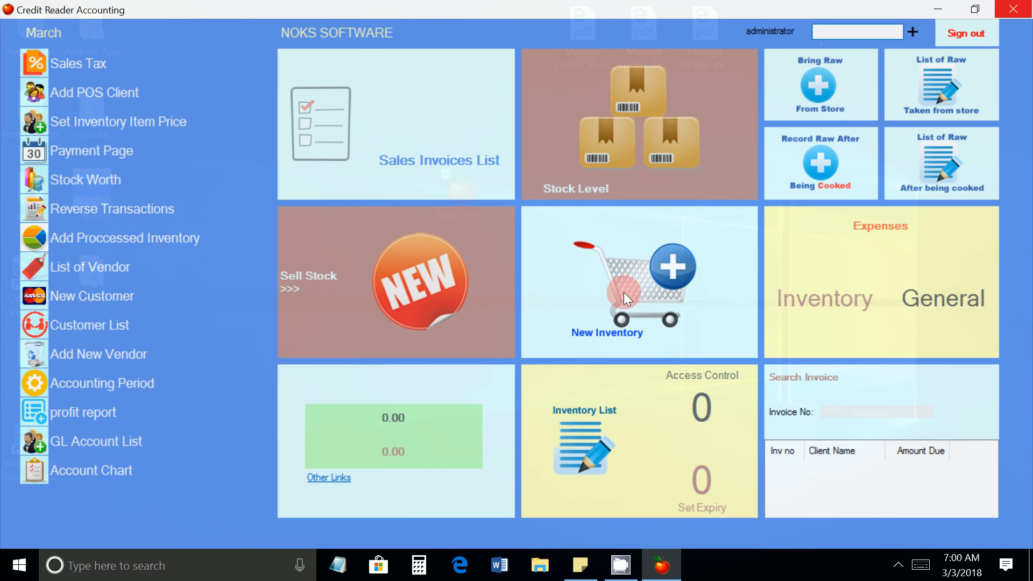
left_click(619, 135)
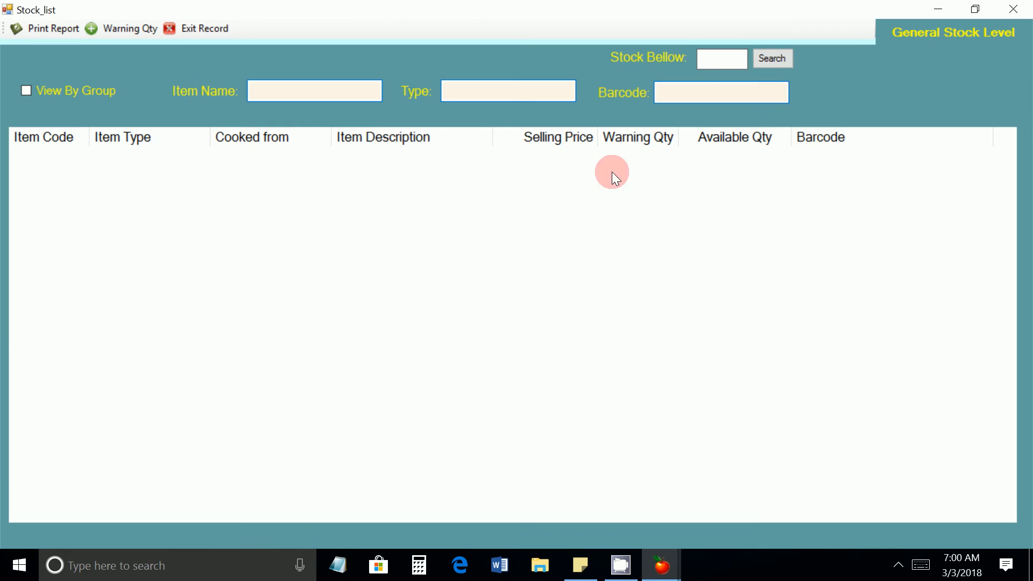
left_click(1013, 10)
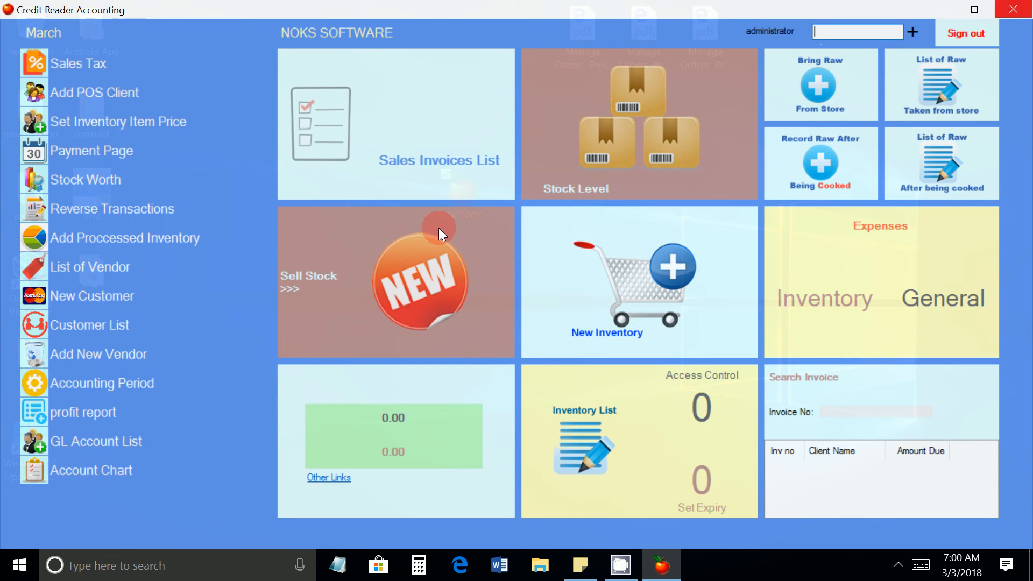
left_click(419, 152)
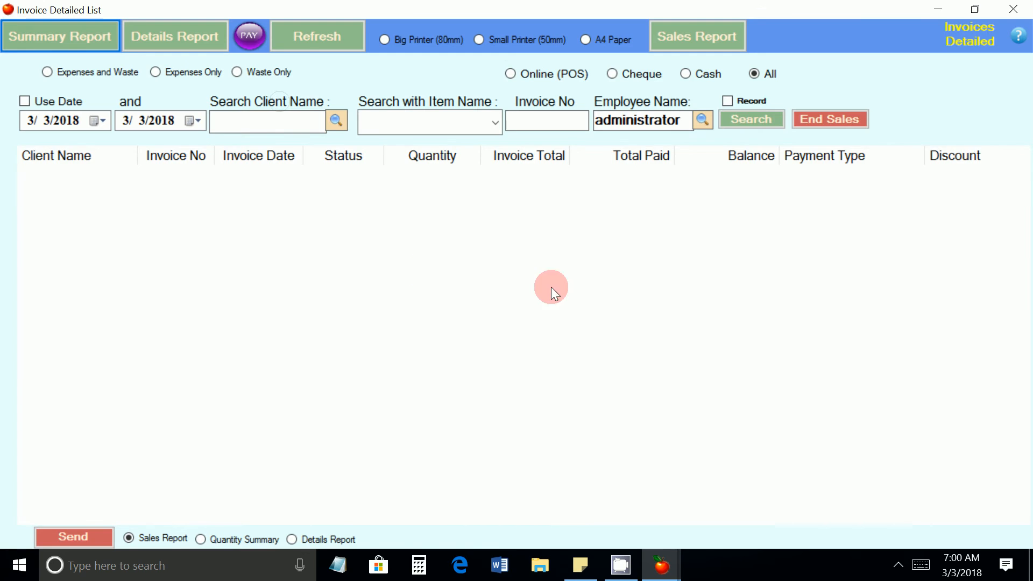
left_click(1027, 8)
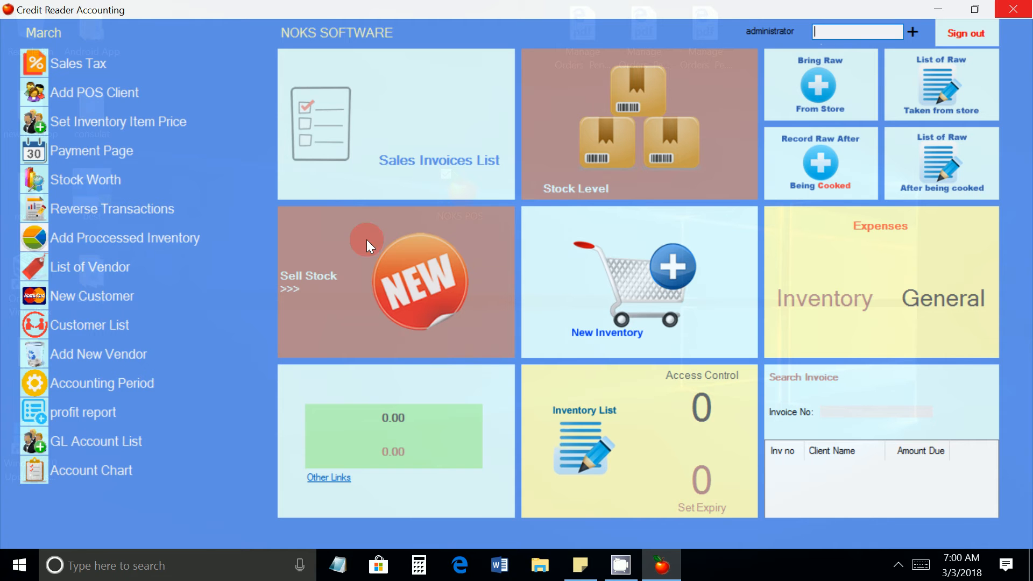
left_click(443, 272)
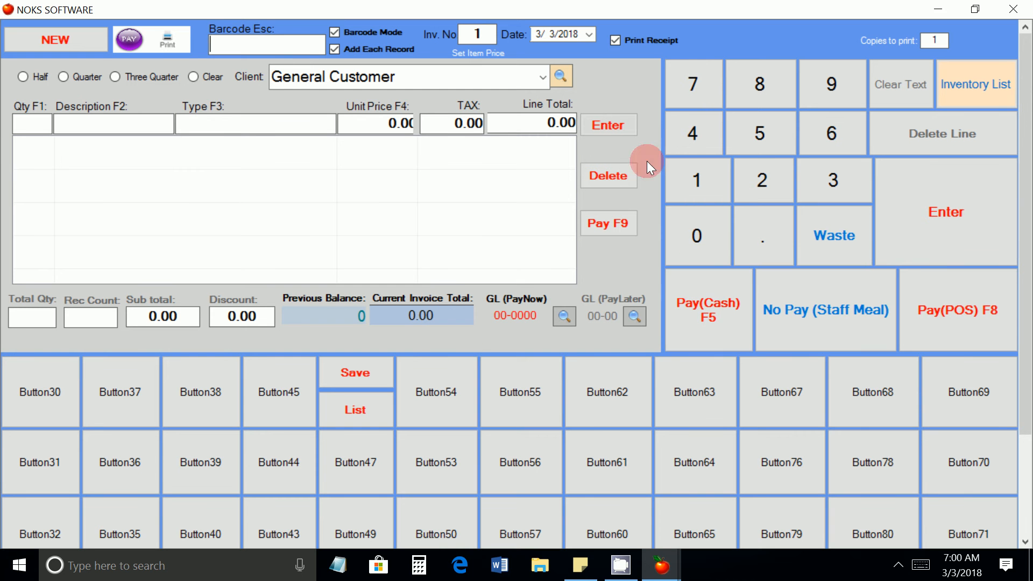
left_click(1014, 11)
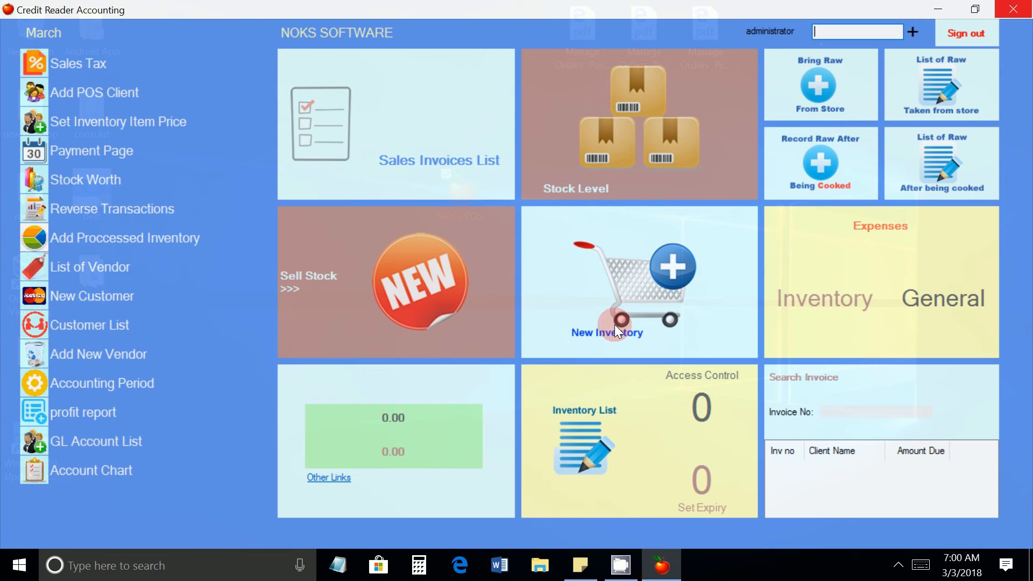
Start a new inventory posting with General Vendor and replace the supplier name with Dangote
left_click(657, 289)
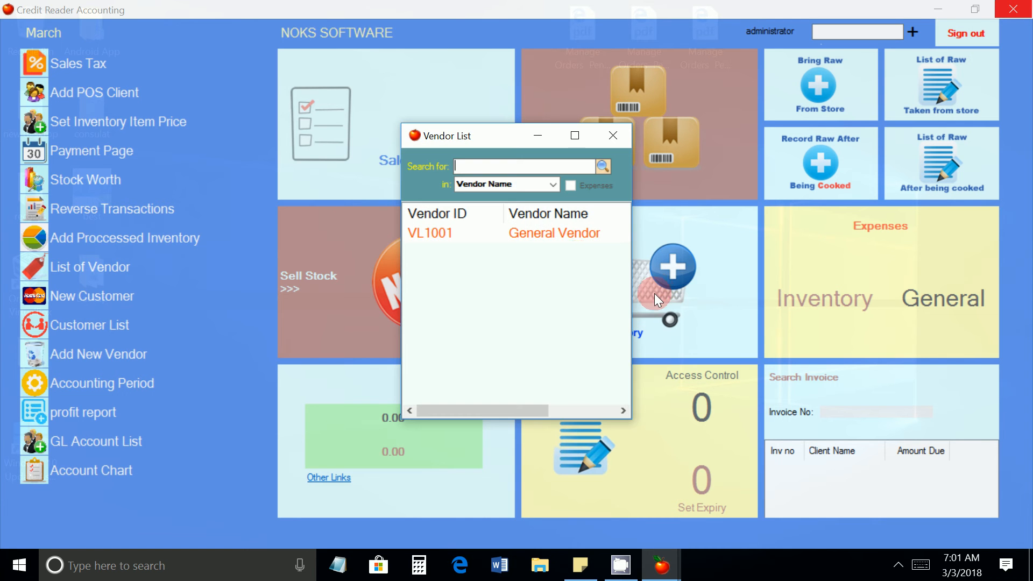
double_click(568, 237)
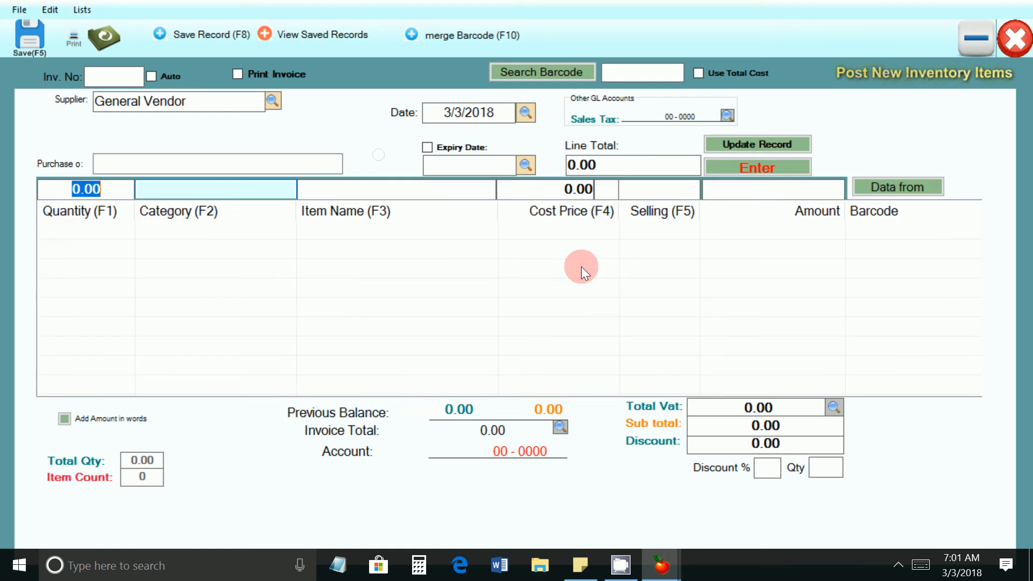
left_click(98, 75)
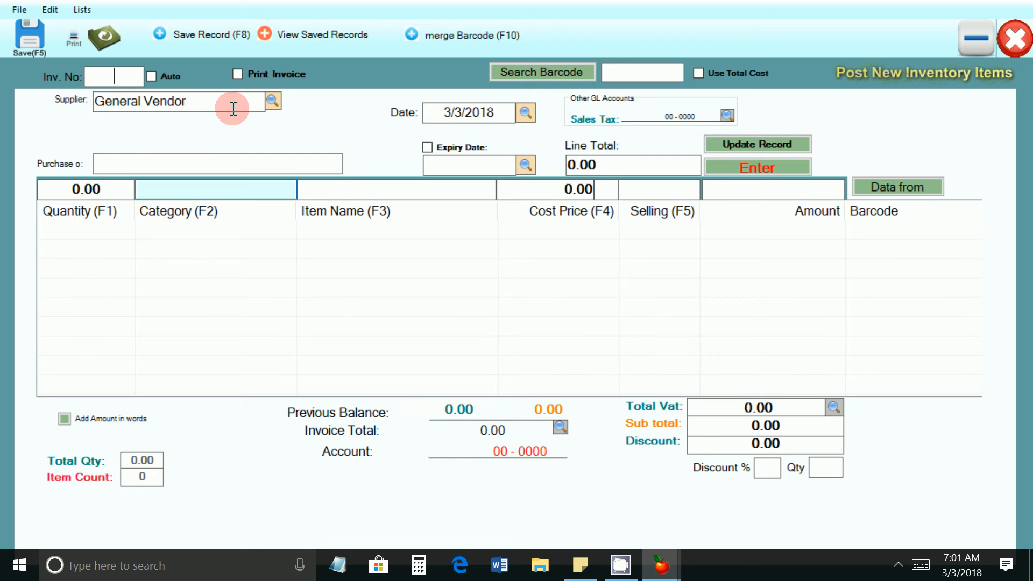
left_click_drag(214, 104, 93, 101)
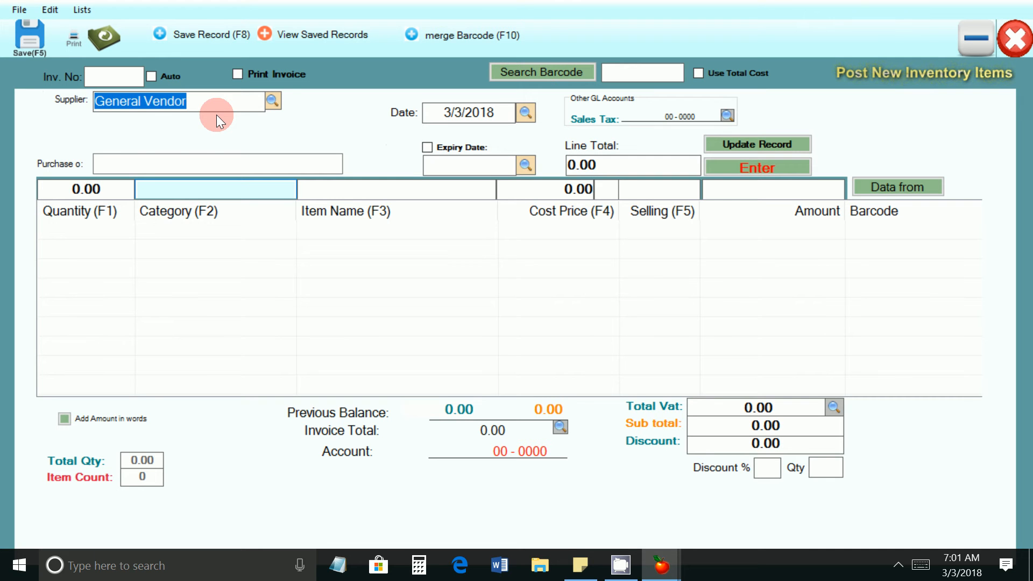
type("Dango")
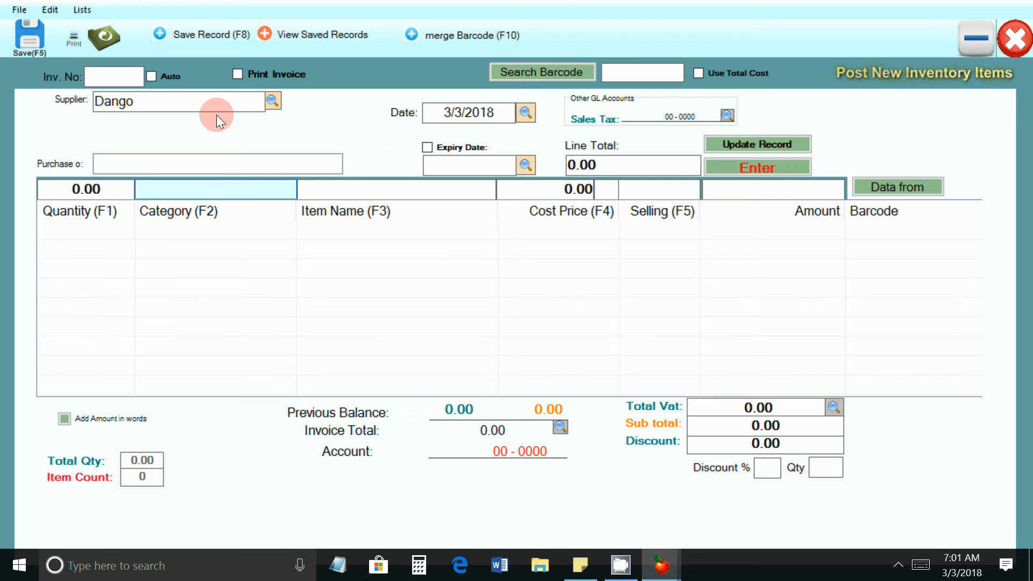
type("te")
Set the invoice number of the inventory posting to 100
left_click(125, 79)
type("423")
key("BackSpace")
key("BackSpace")
key("BackSpace")
type("1")
key("BackSpace")
type("0")
key("BackSpace")
type("100")
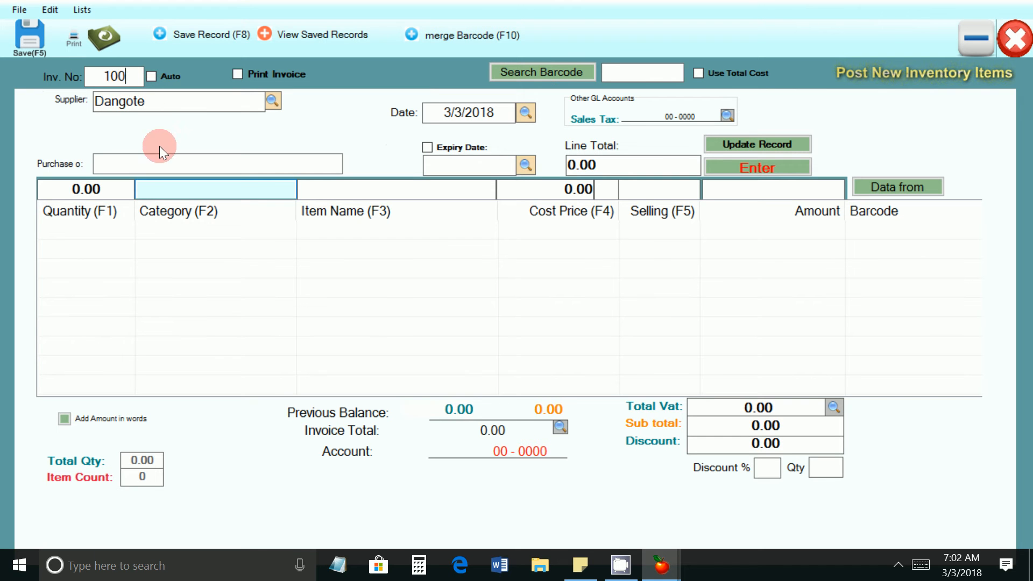
left_click(156, 166)
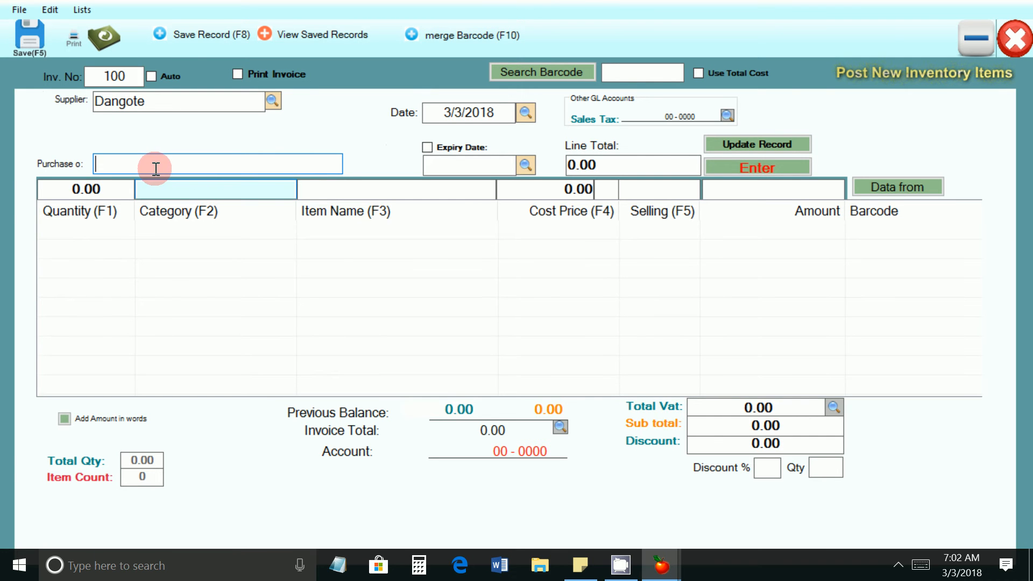
Assign the Sales Tax account to the posting's sales tax and the Account Payable account to its invoice total
left_click(727, 114)
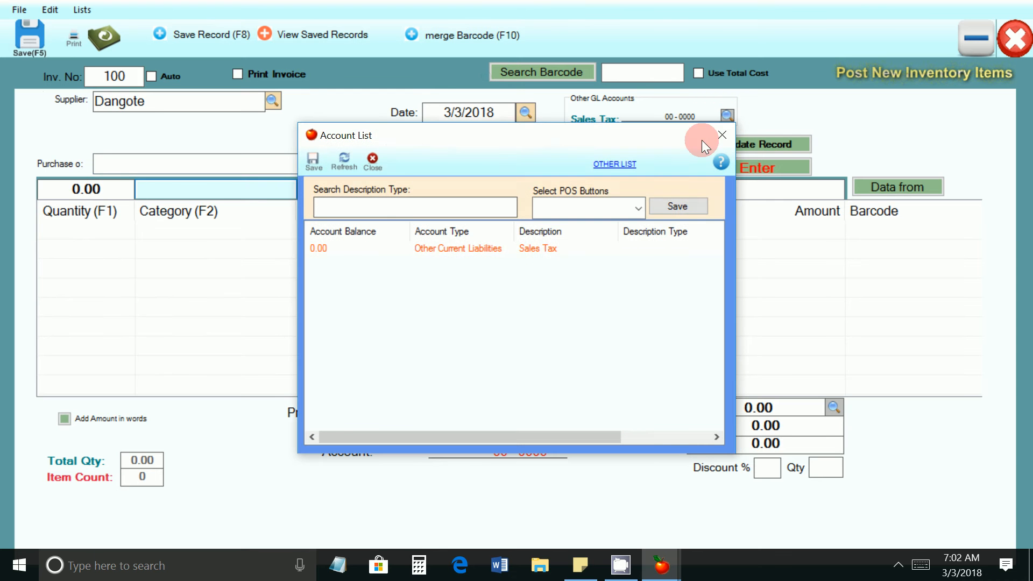
double_click(512, 249)
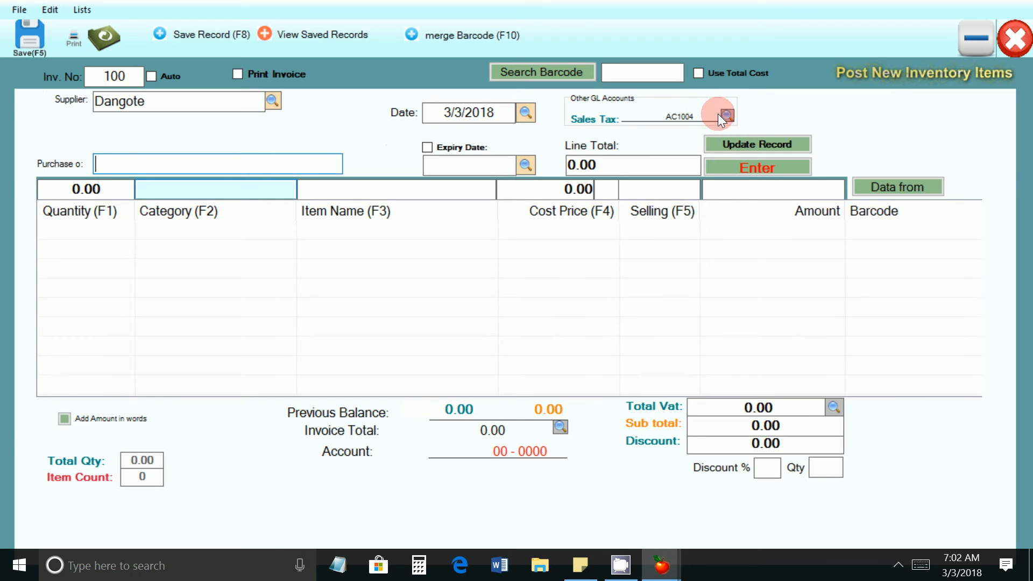
left_click(560, 428)
double_click(500, 250)
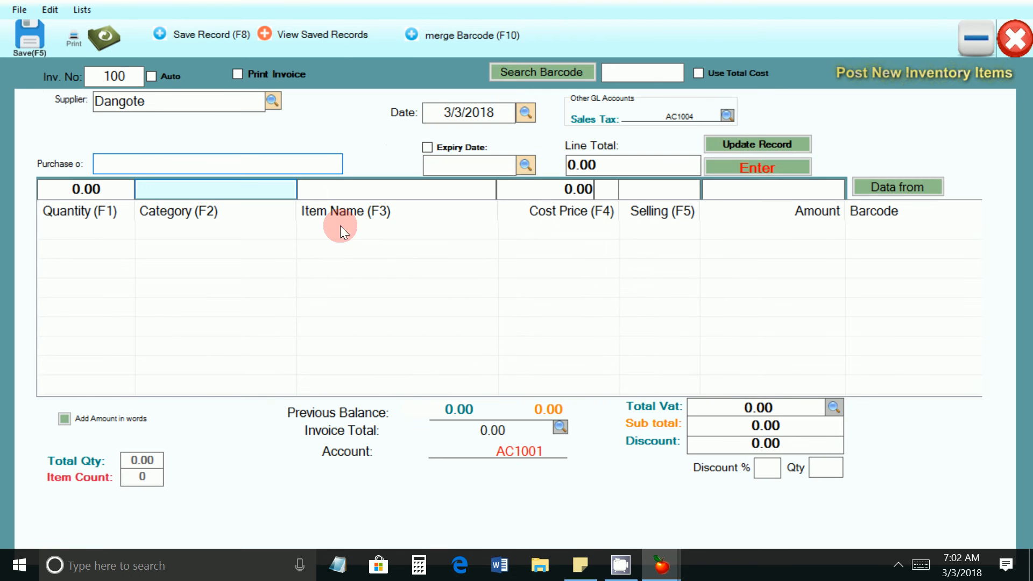
left_click(561, 427)
left_click(452, 251)
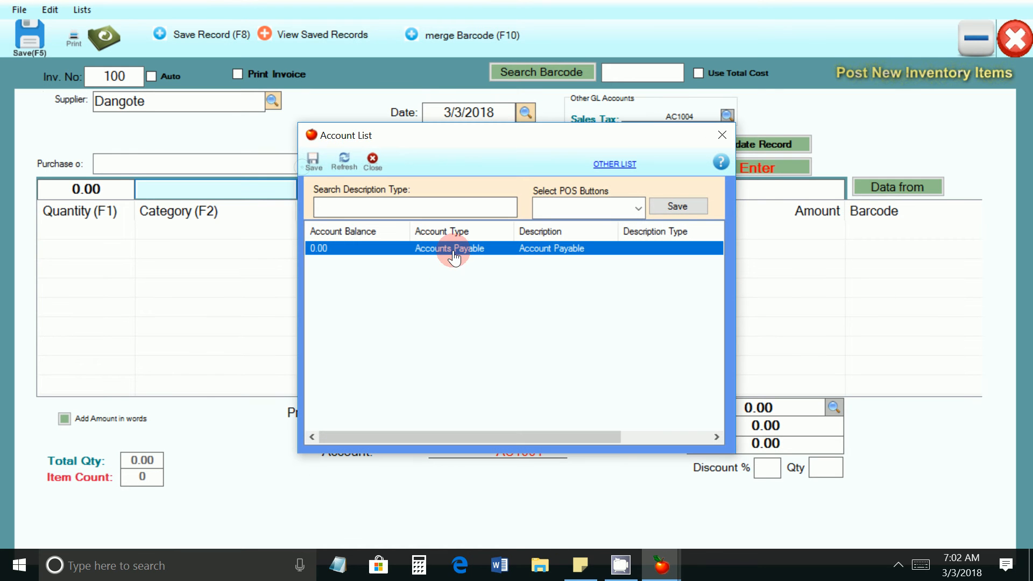
double_click(482, 246)
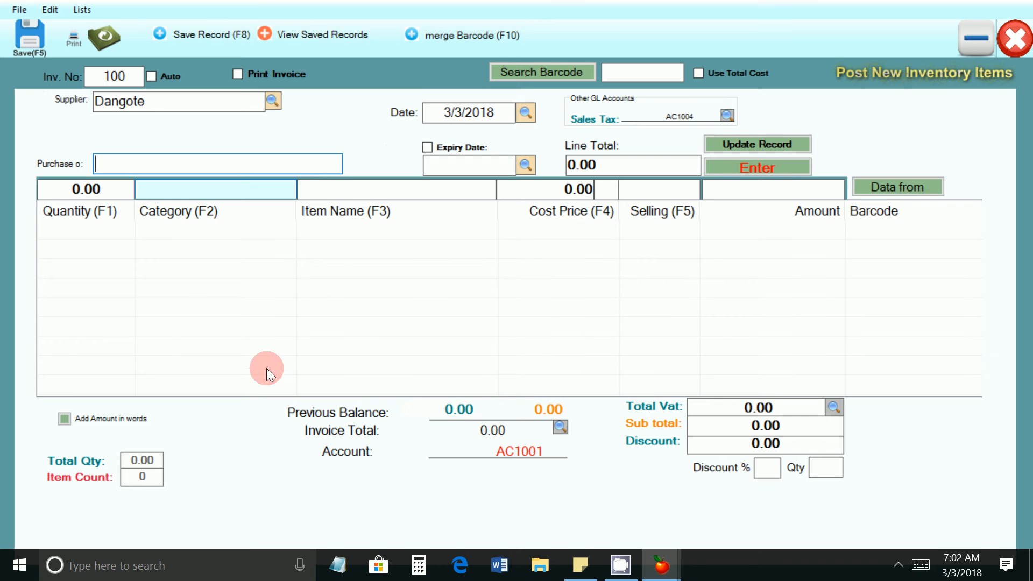
Fill in the item line with quantity 10, category Sugar and item name Dangote Suger
left_click(104, 194)
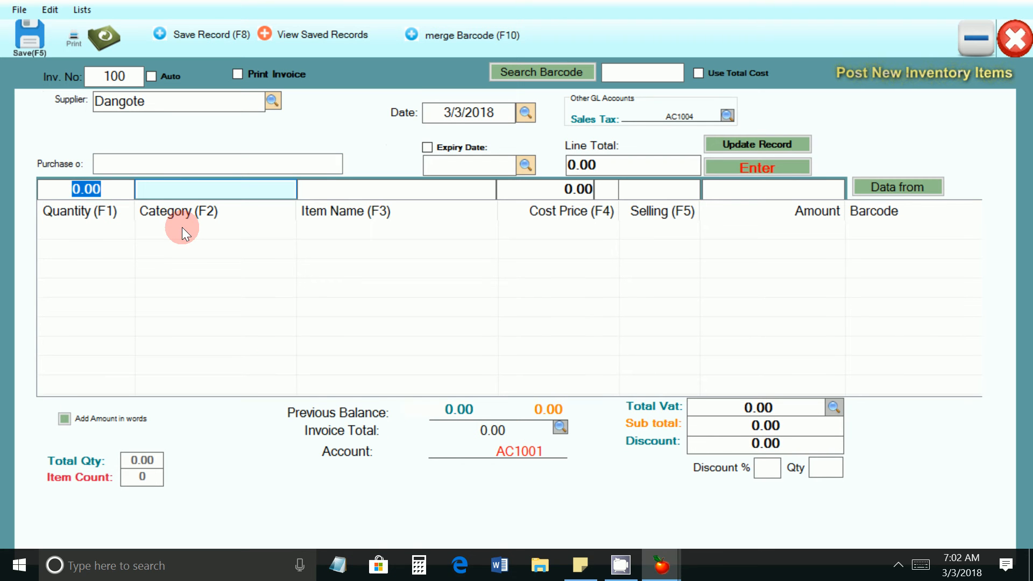
type("10")
left_click(163, 189)
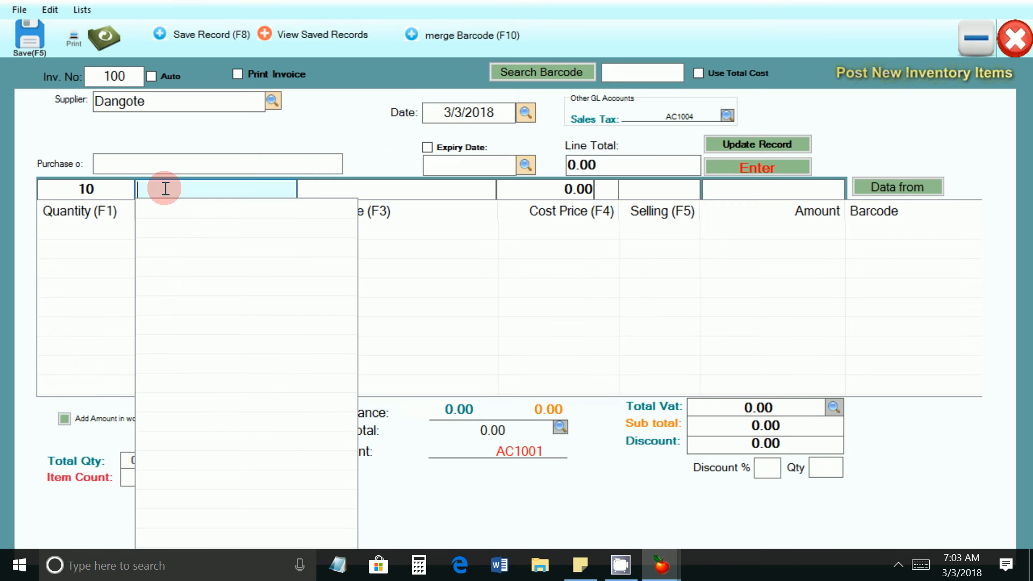
type("Sugar")
left_click(334, 189)
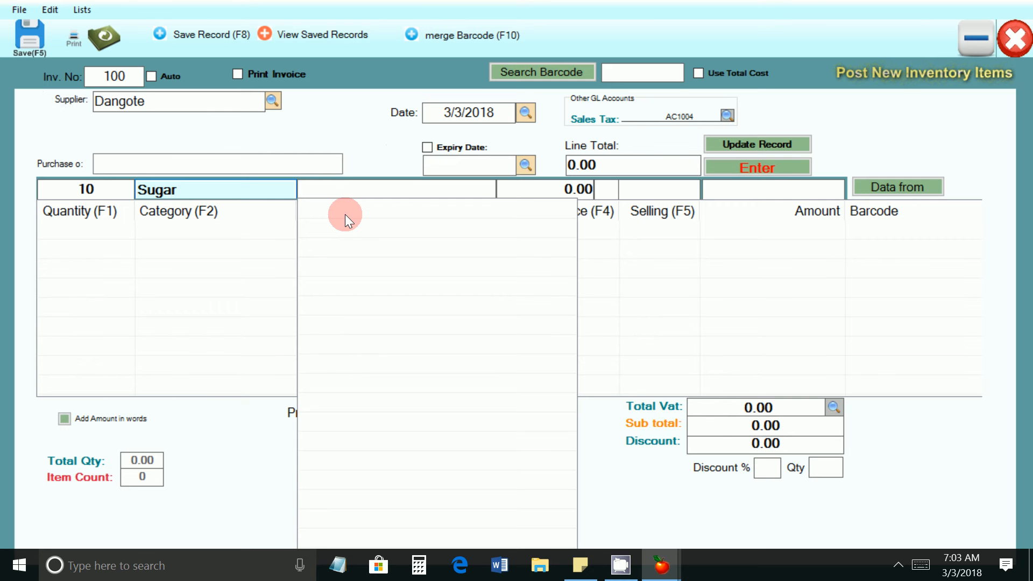
type("Dangote Suger")
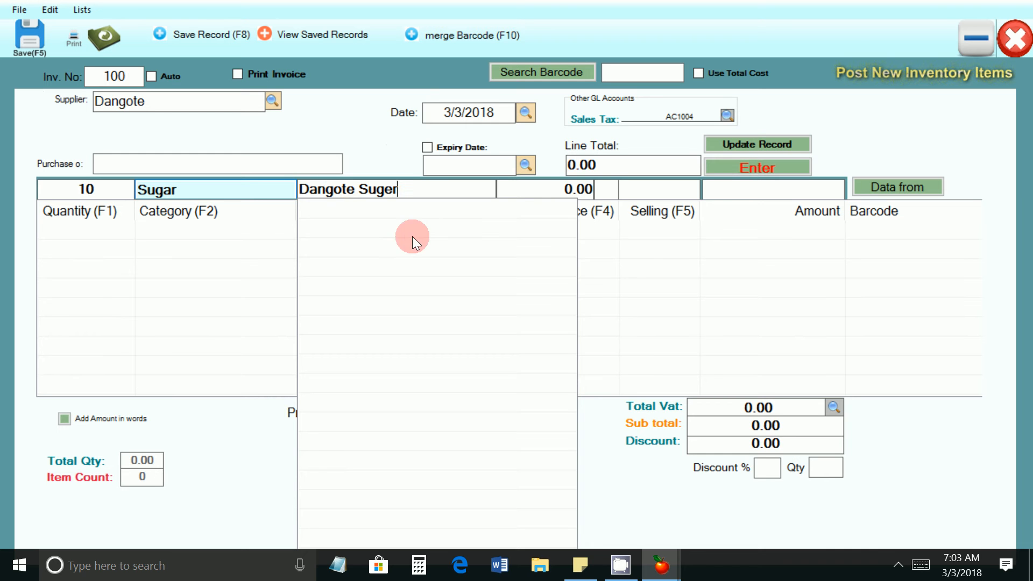
Set the item's cost price to 100, selling price to 150 and barcode to 2424242, and add the line to the posting
left_click(537, 192)
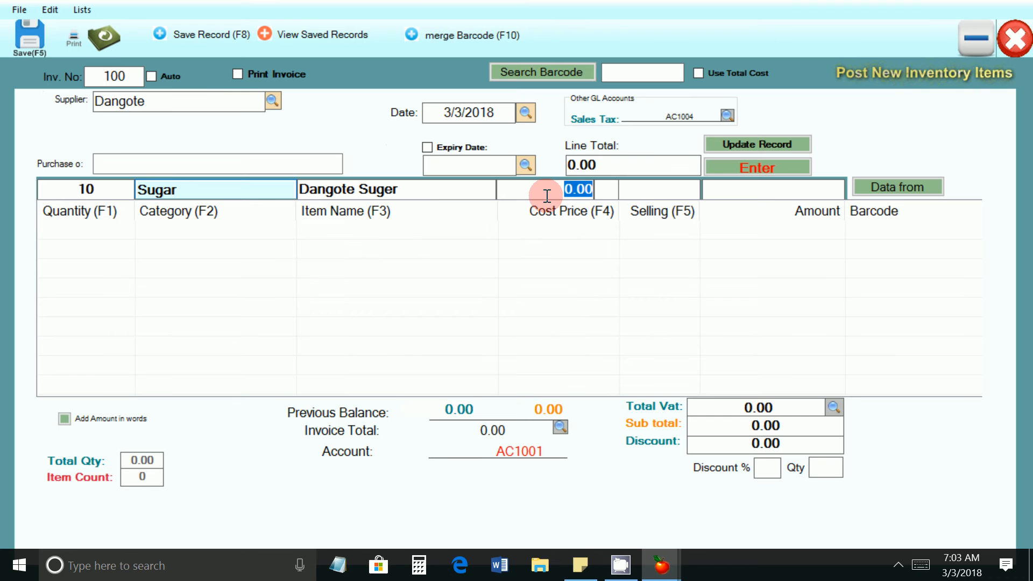
type("100")
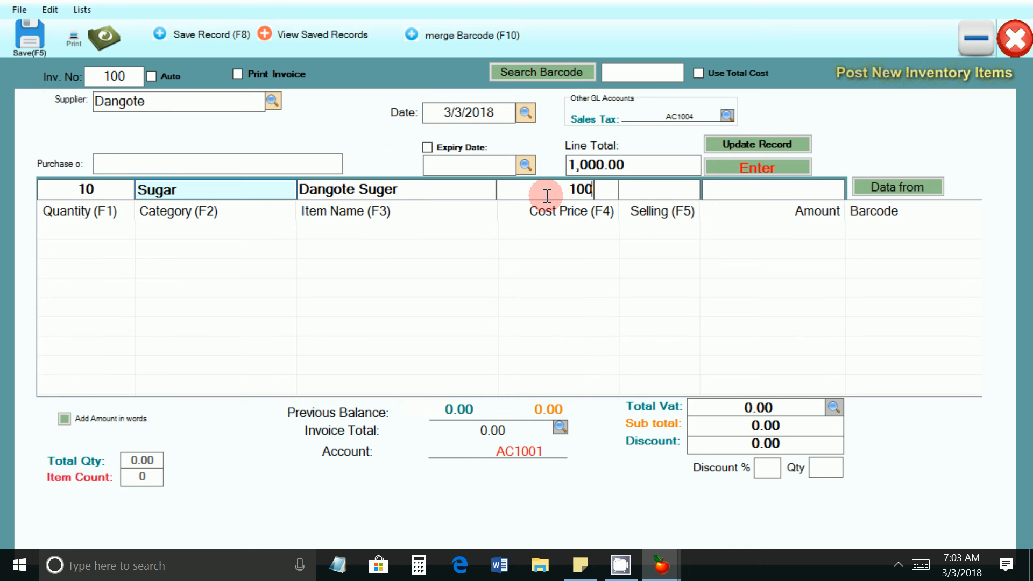
left_click(646, 192)
type("150")
type("2424242")
key("Return")
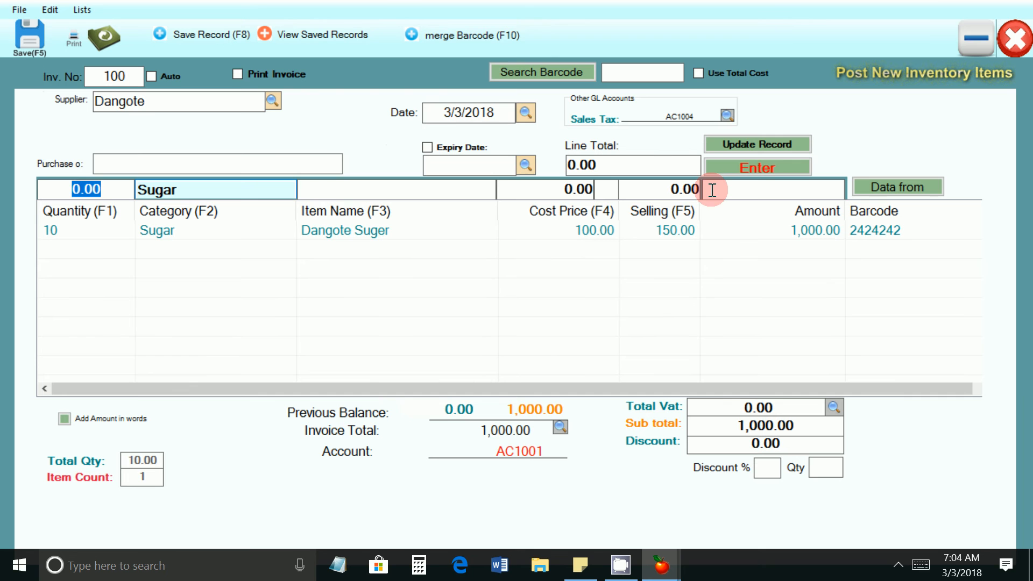
Fill in a new Sugar item line with quantity 40 and item name Big Dango Sugar
left_click(559, 243)
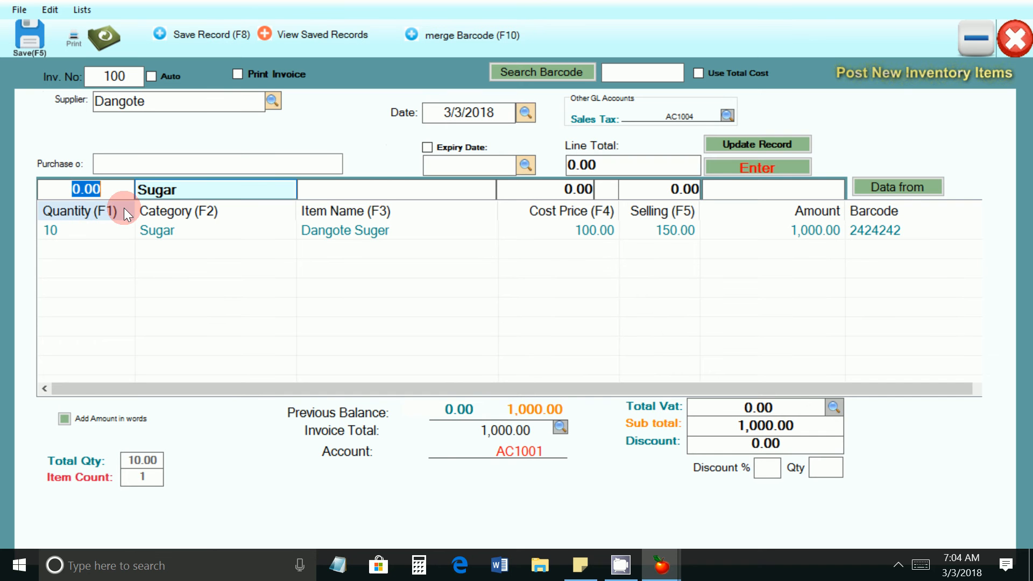
type("40")
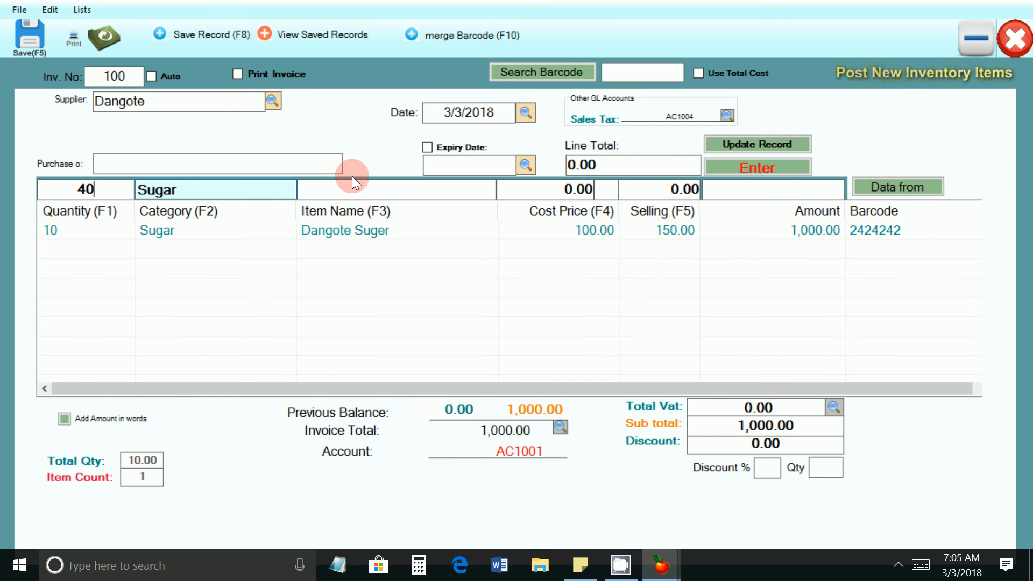
left_click(321, 185)
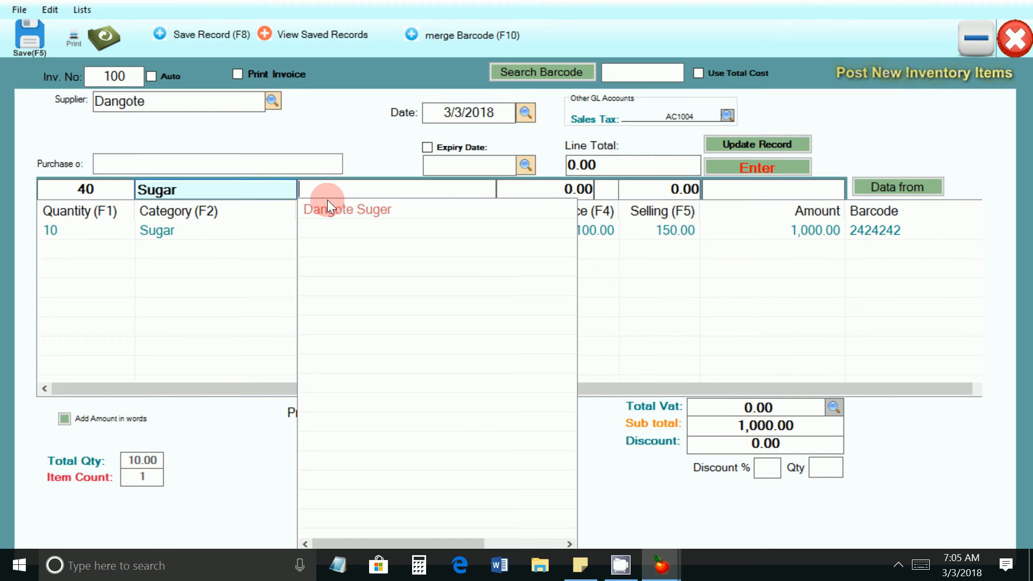
type("Big")
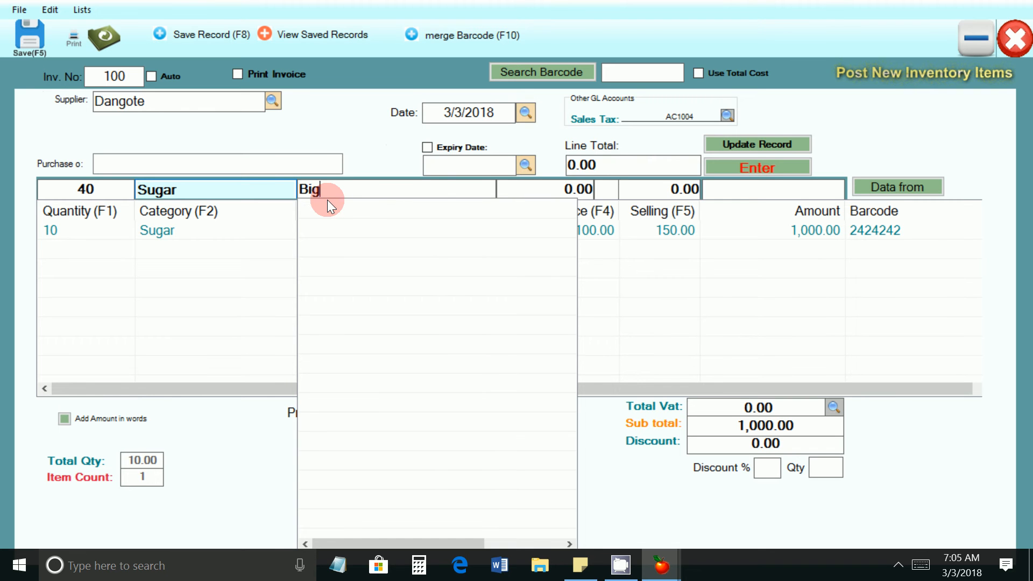
type(" Dango Sugar")
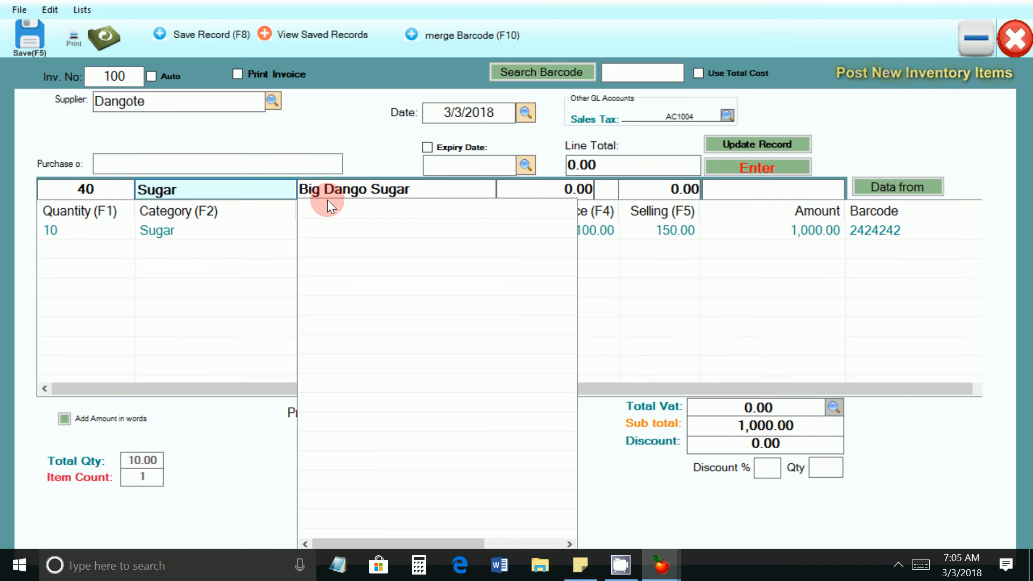
left_click(527, 189)
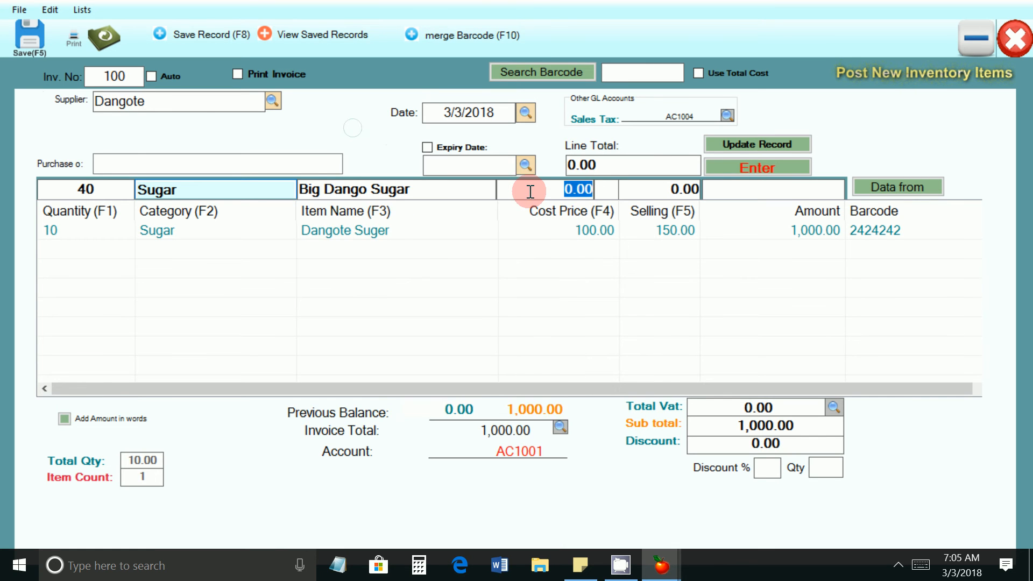
type("1500")
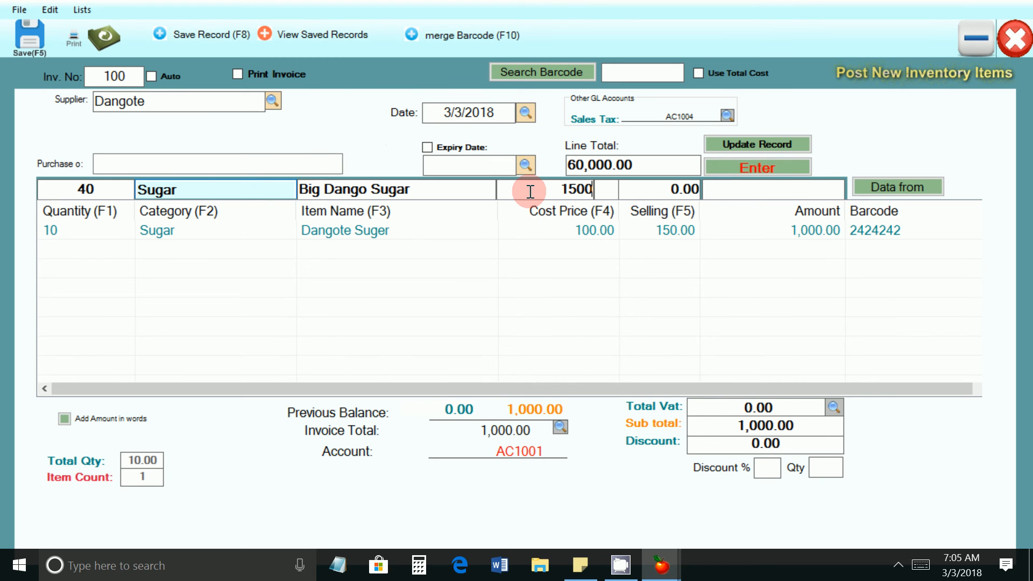
key("Return")
key("Return")
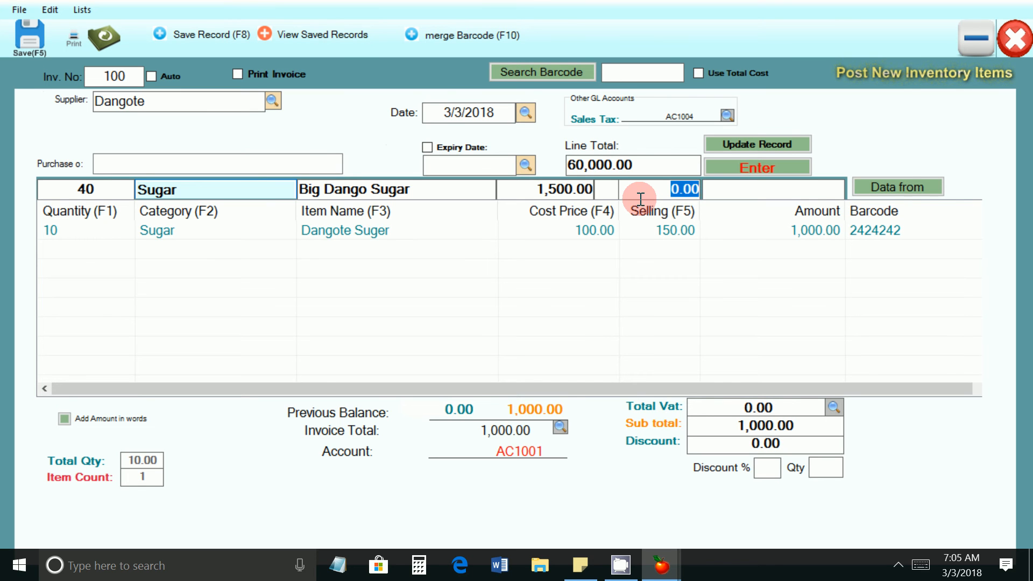
type("2000")
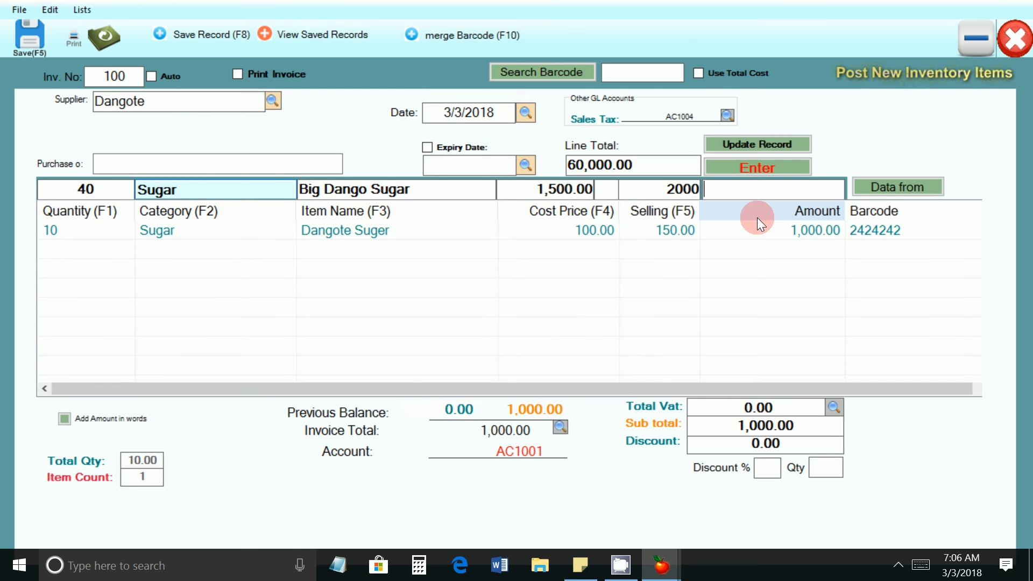
type("5449000129383")
key("Return")
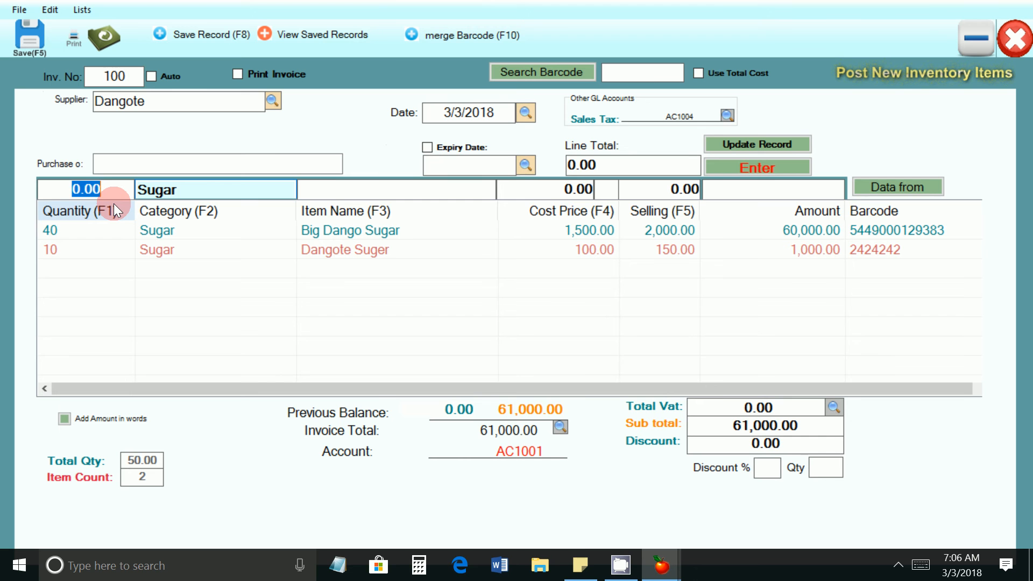
Fill in the next item line with quantity 50, category Milk and item name Peak Milk
type("50")
left_click(190, 191)
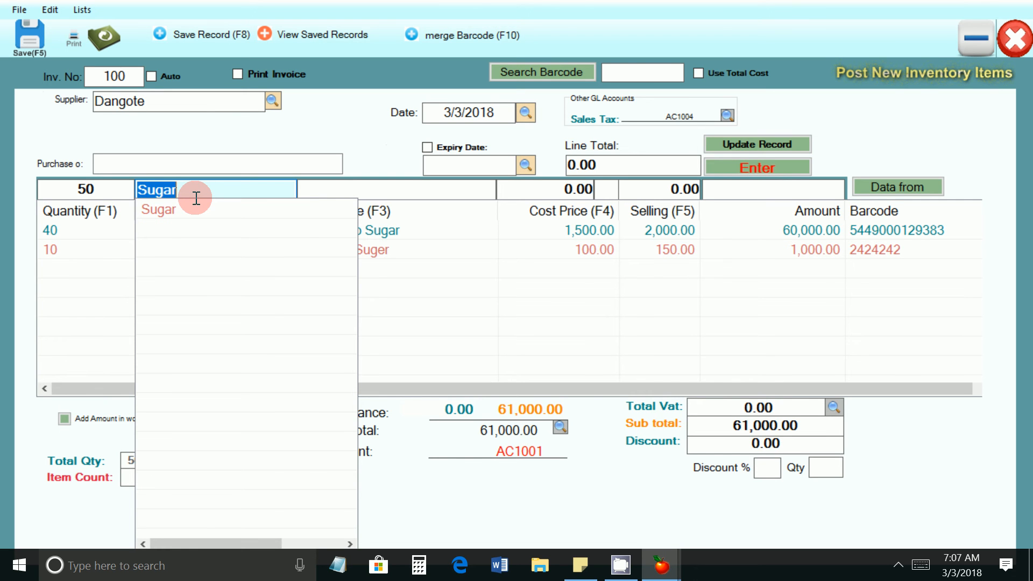
type("Milk")
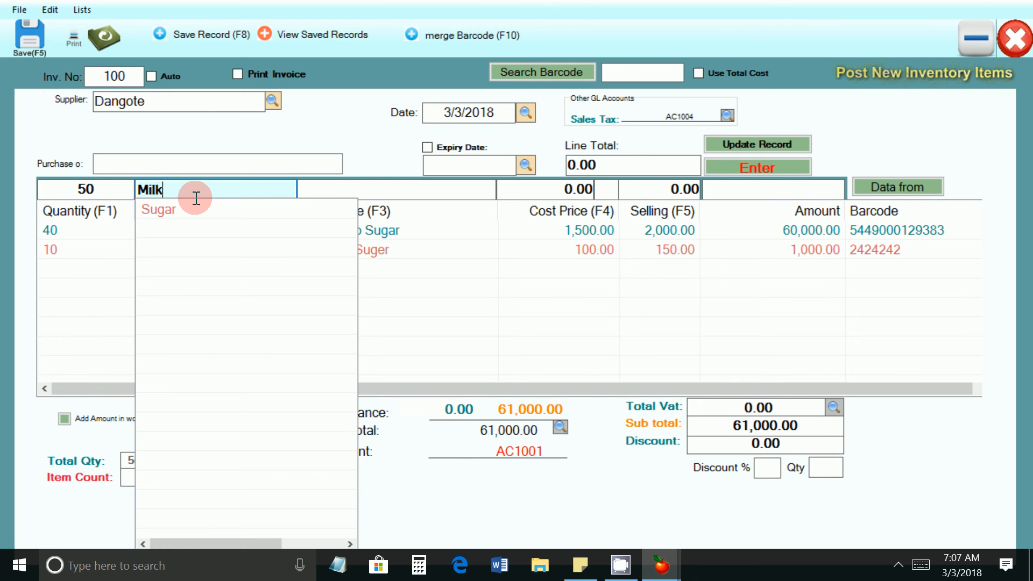
key("Return")
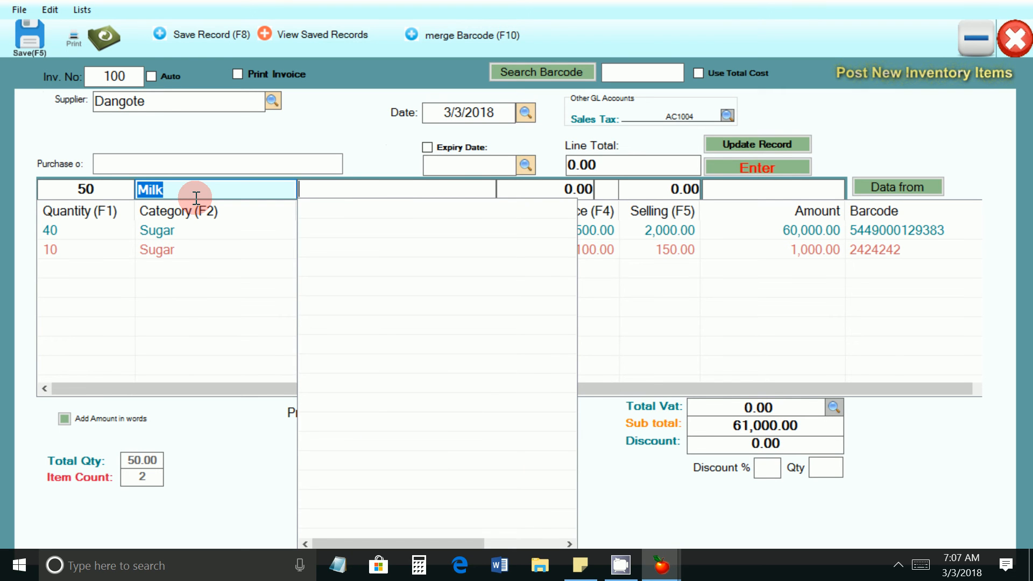
type("Peak Milk")
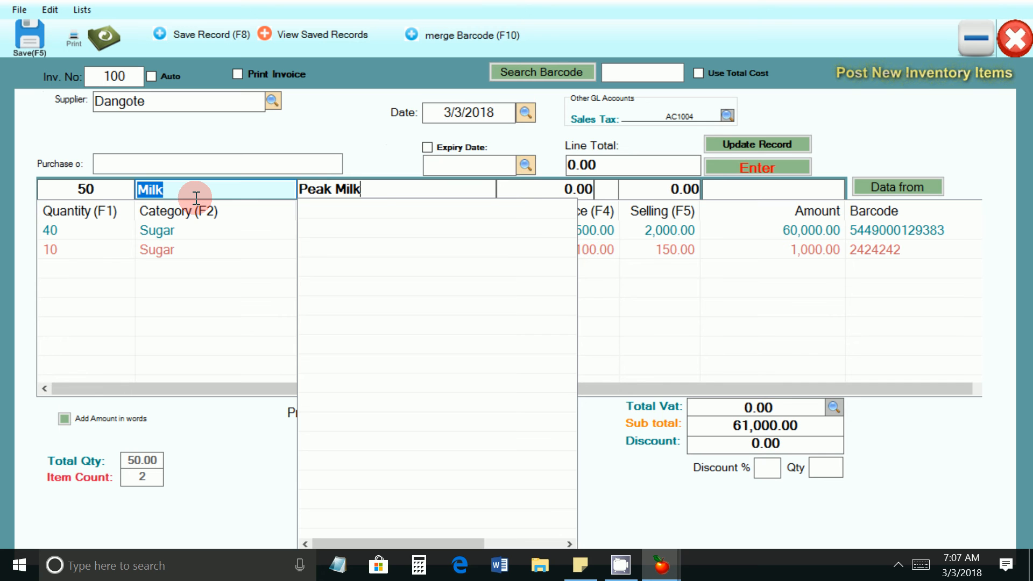
key("Return")
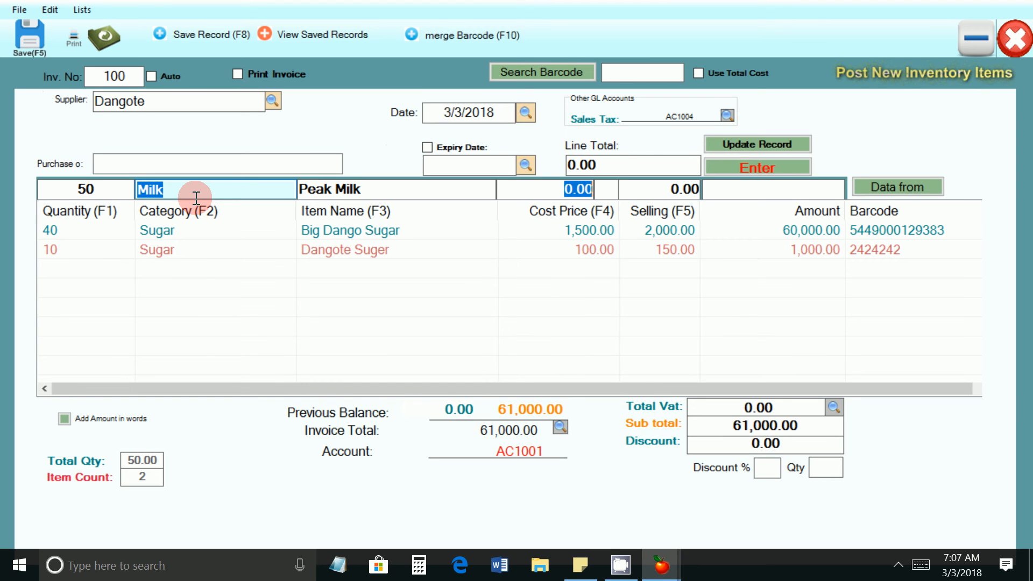
type("300")
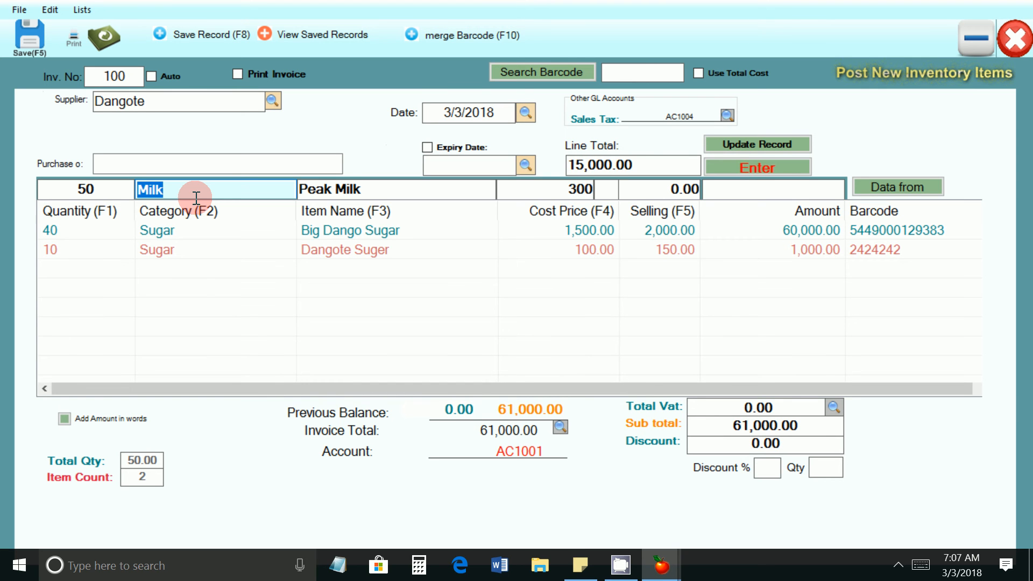
key("Tab")
key("Tab")
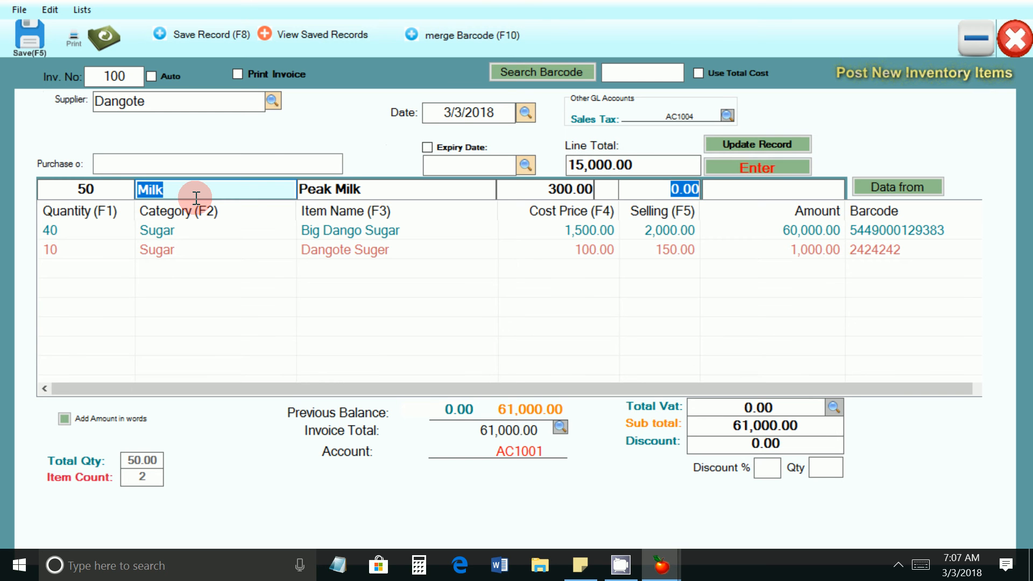
type("500")
type("6154000054151")
key("Return")
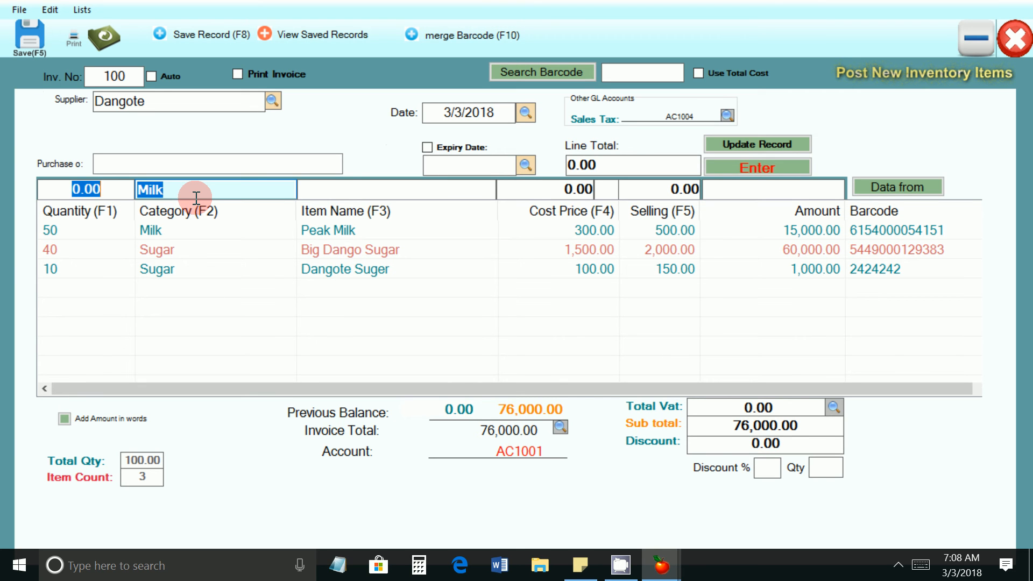
Fill in the next item line with quantity 30, category Bread and item name Fola Bread Big Size
type("30")
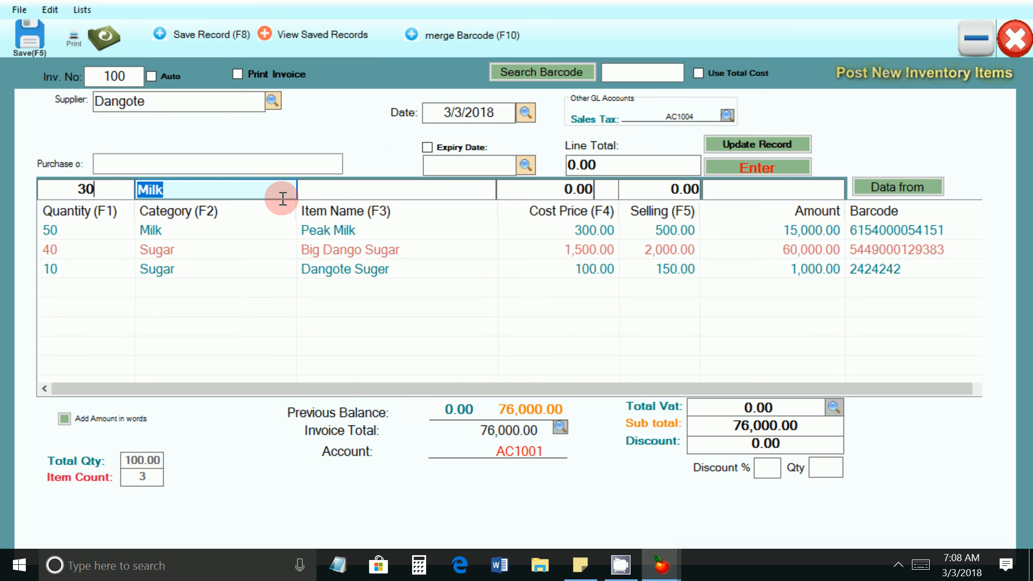
left_click(334, 190)
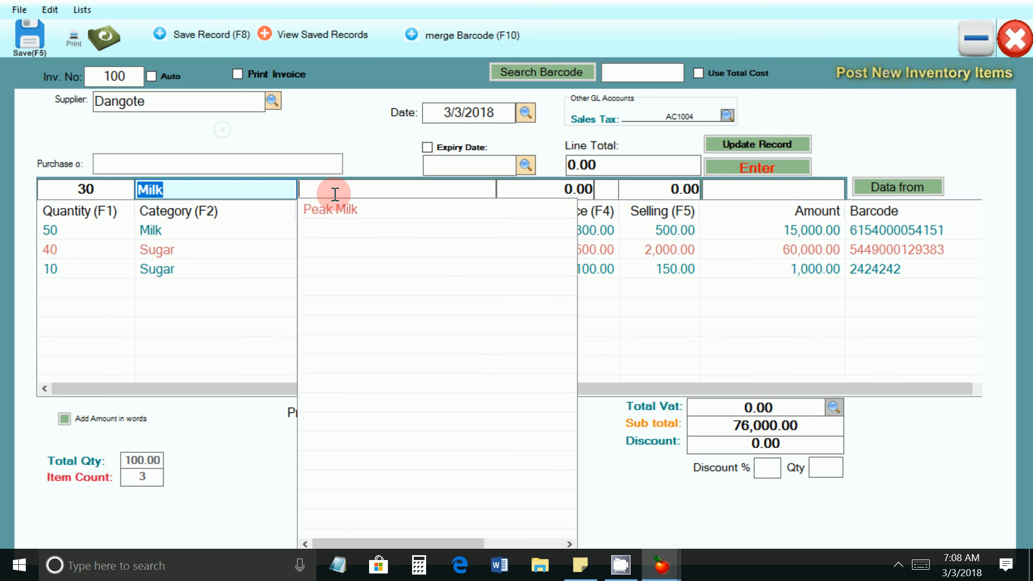
left_click(177, 186)
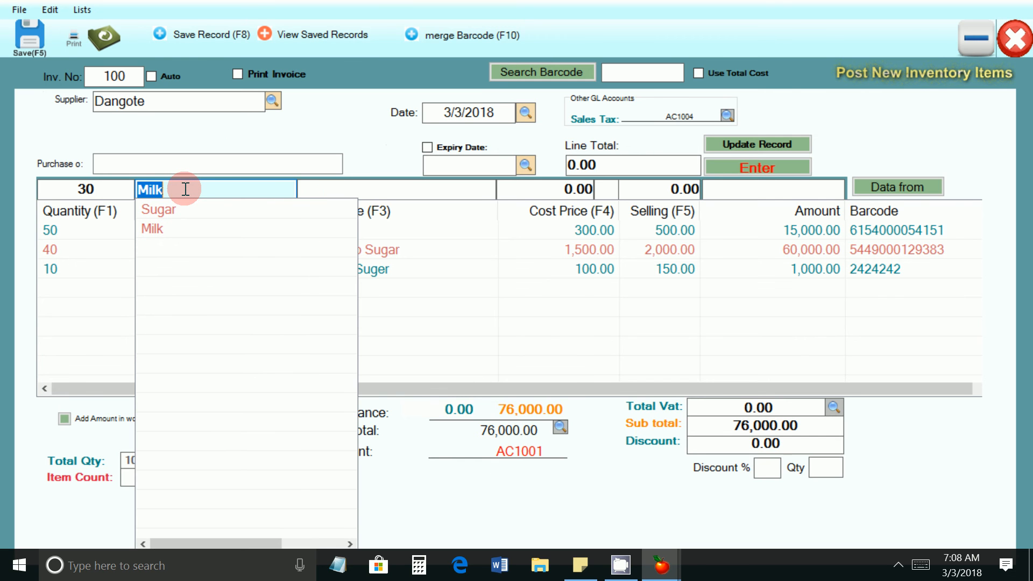
type("Bra")
key("BackSpace")
type("ead")
key("Return")
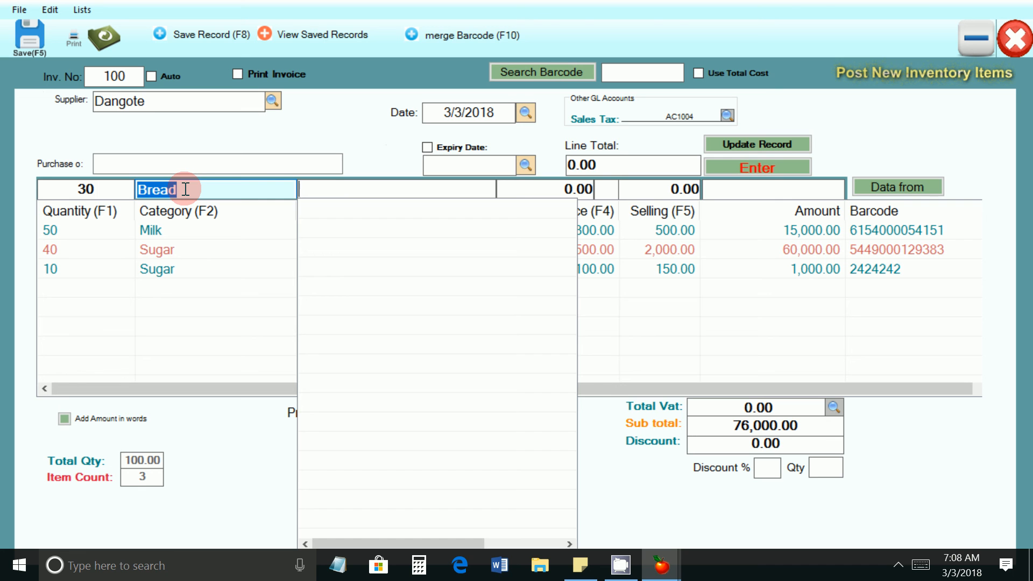
type("Fola Brea")
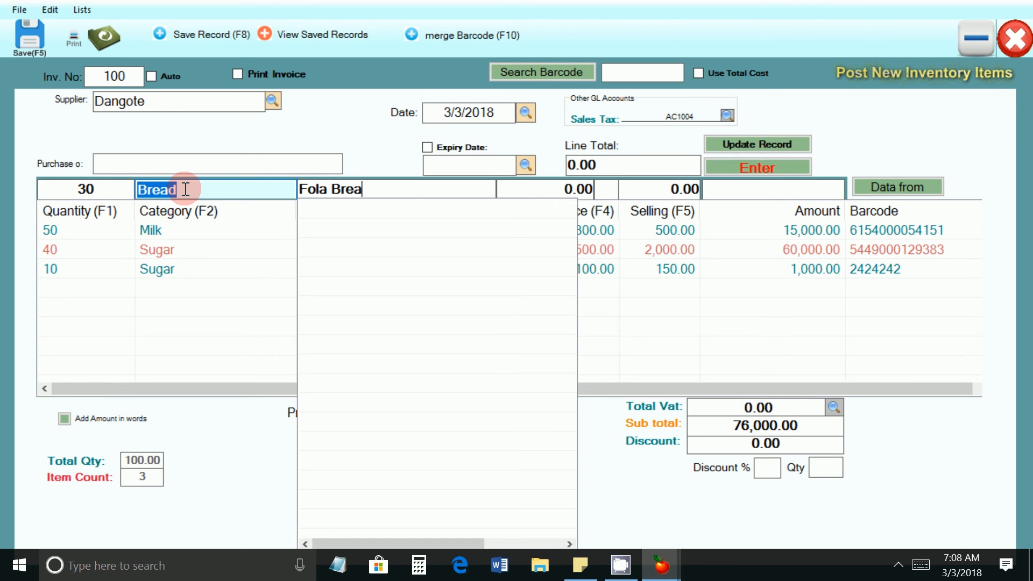
type("d Big Siz")
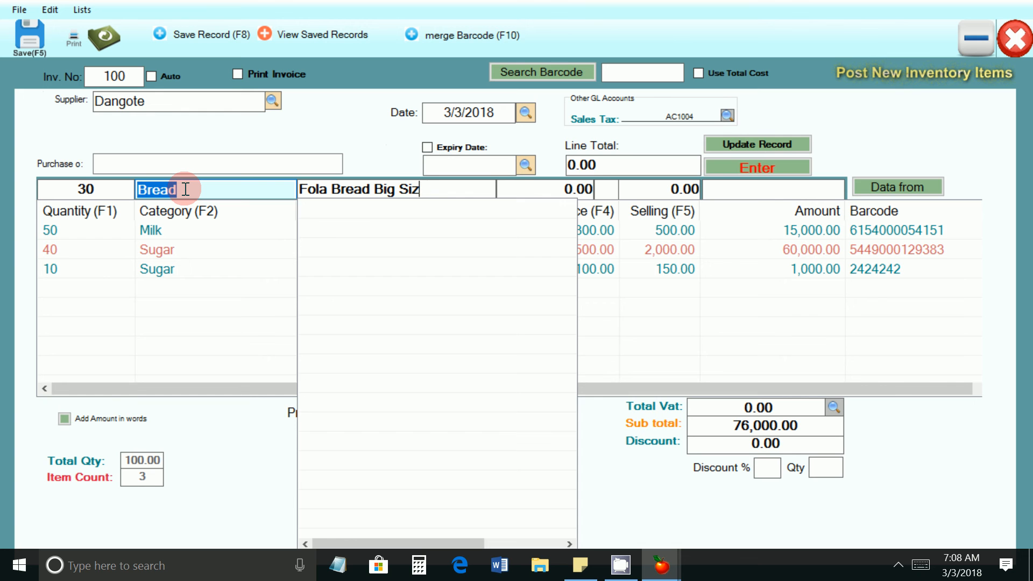
type("e")
key("Return")
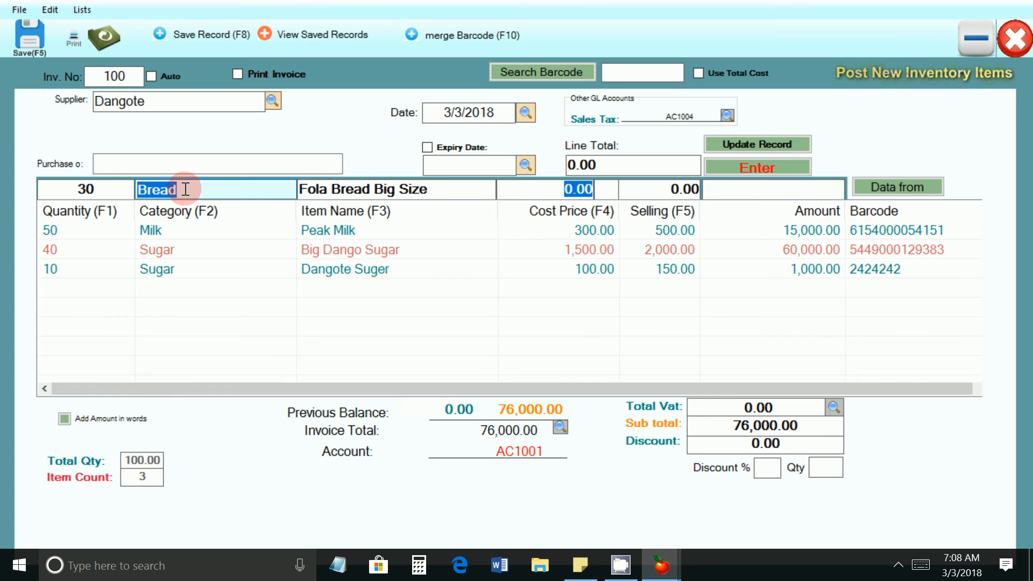
Set Fola Bread Big Size's cost price to 200 and selling price to 350, and add the line without a barcode
type("200")
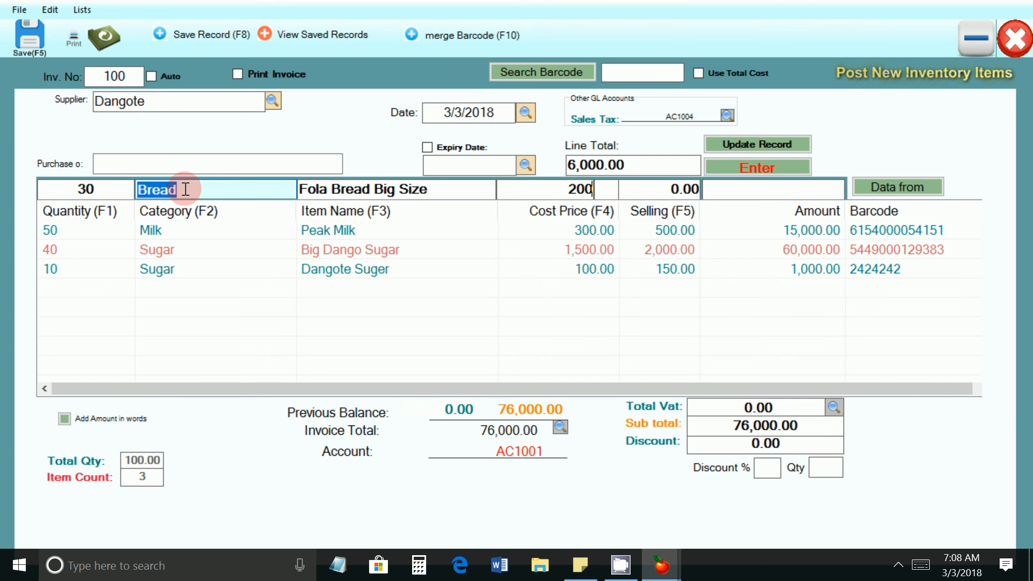
key("Return")
key("Return")
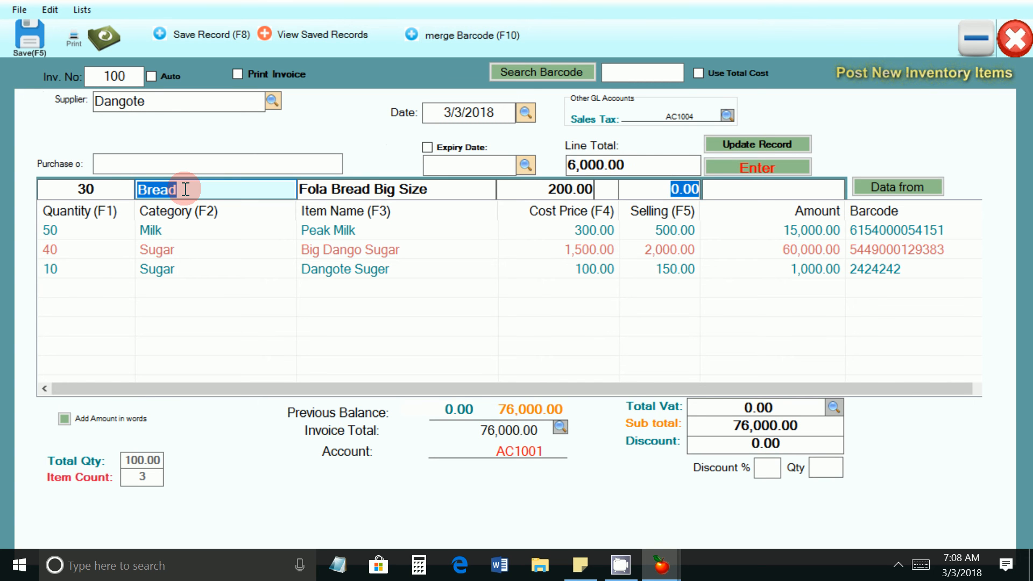
type("350")
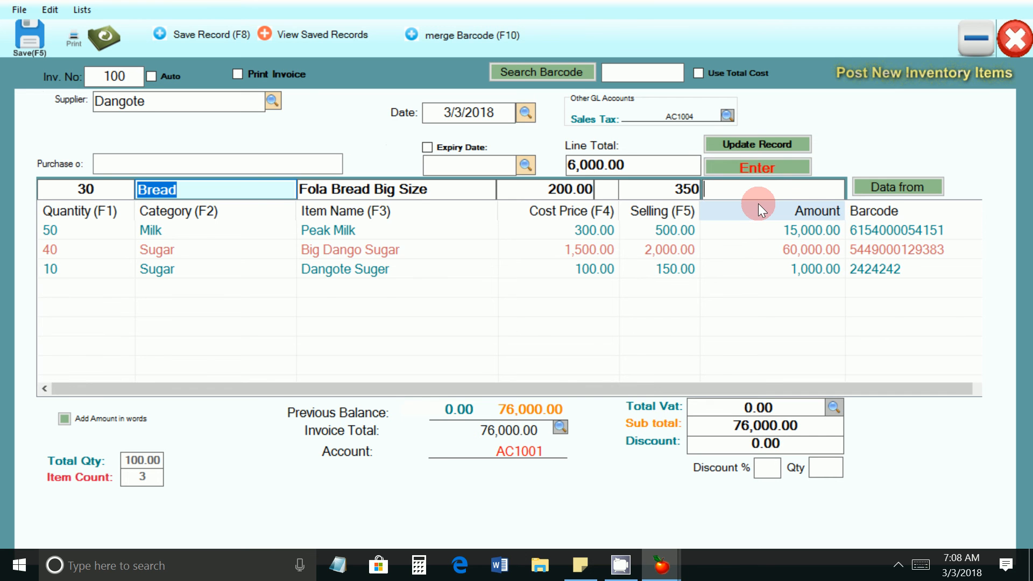
key("Return")
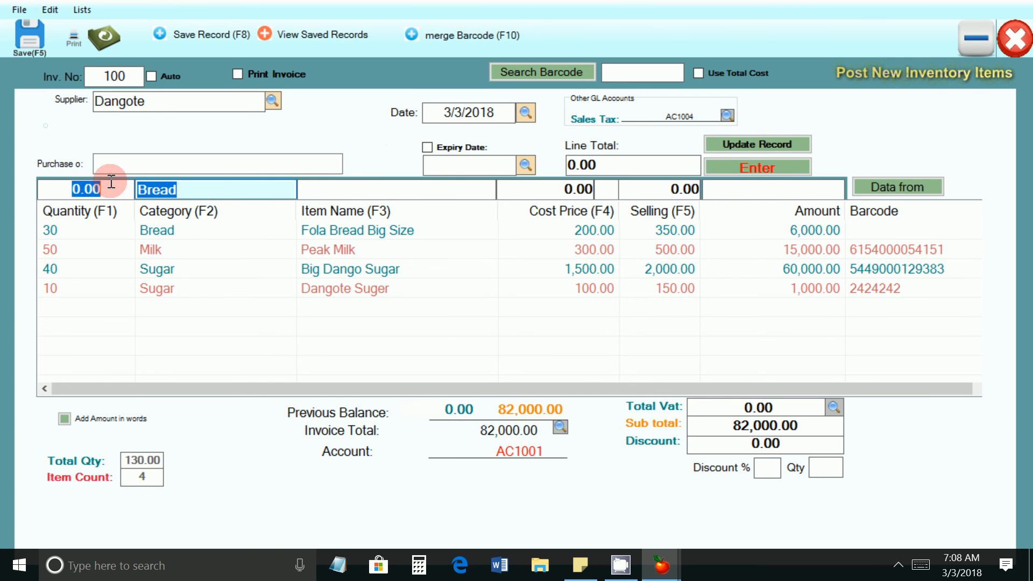
Fill in the next item line with category Milk, item name Luna Milk and quantity 10
left_click(192, 187)
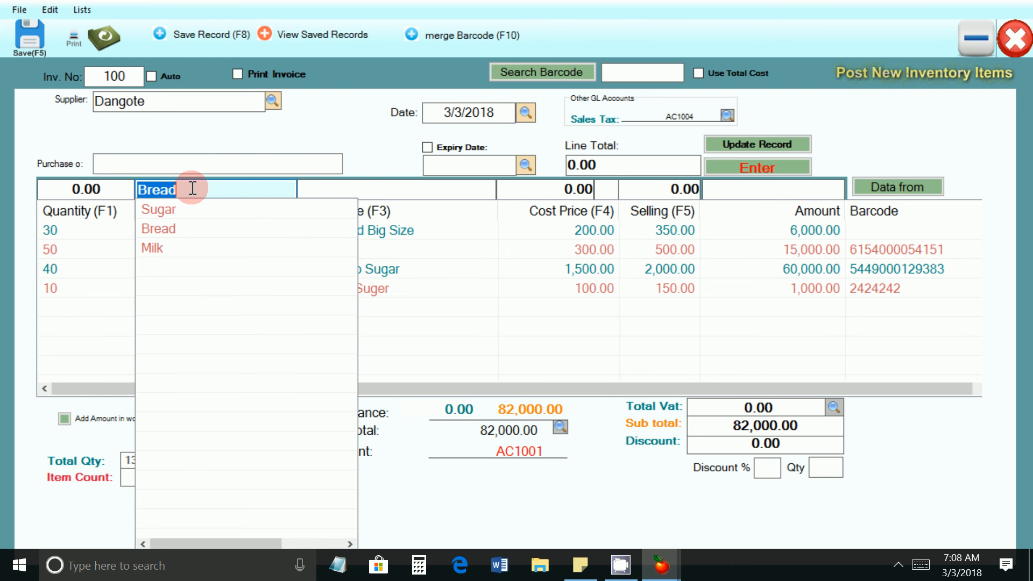
left_click(159, 248)
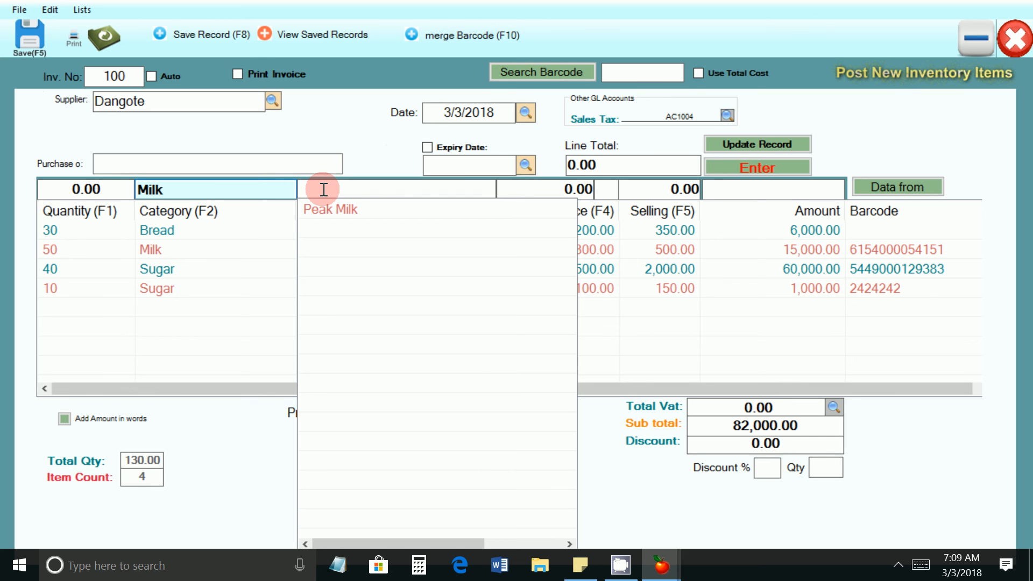
type("Lu")
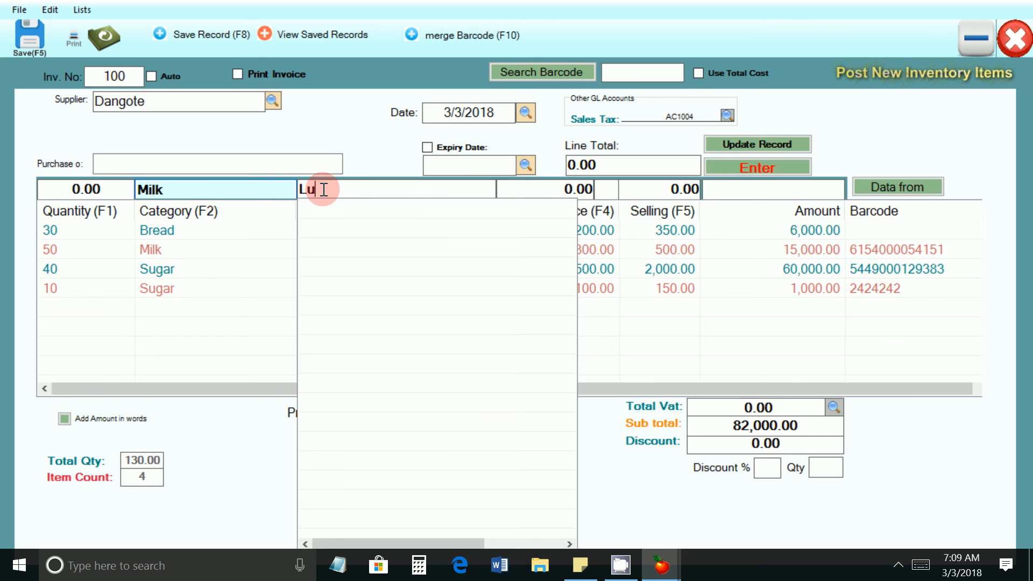
type("na Milk")
left_click(102, 190)
double_click(102, 190)
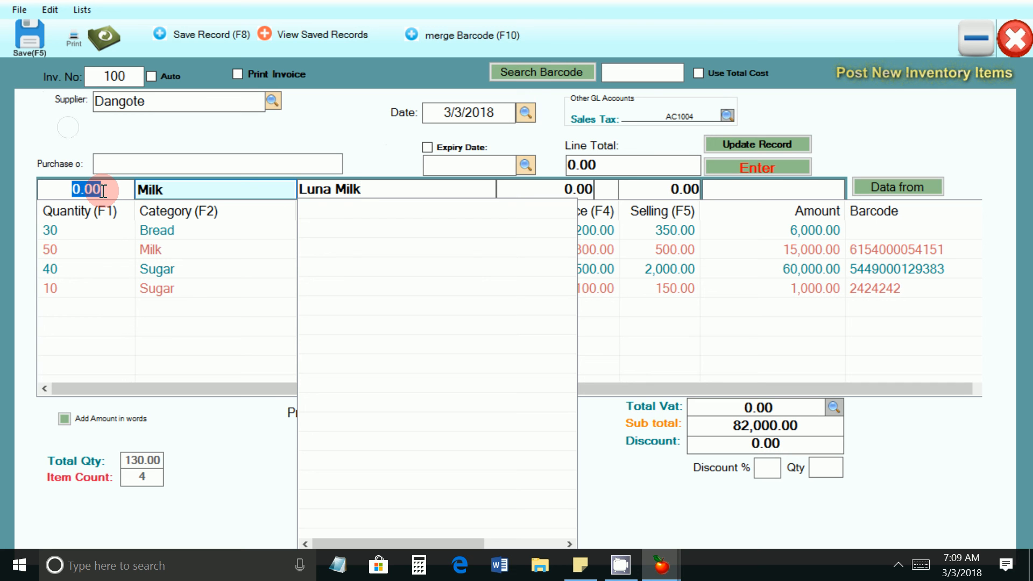
type("10")
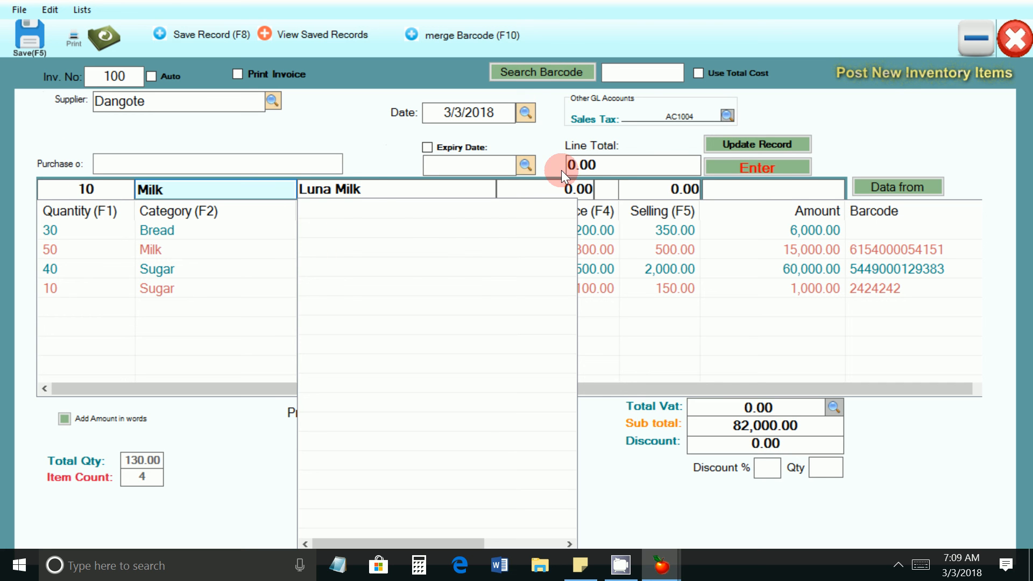
Set Luna Milk's cost price to 500 and selling price to 600, and add the line without a barcode
double_click(566, 190)
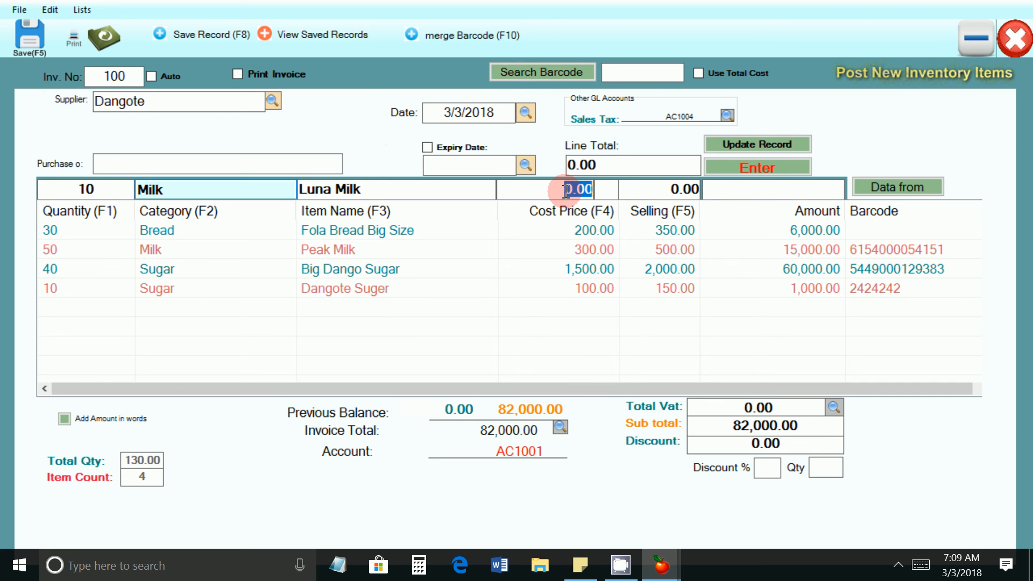
type("500")
key("Tab")
key("Tab")
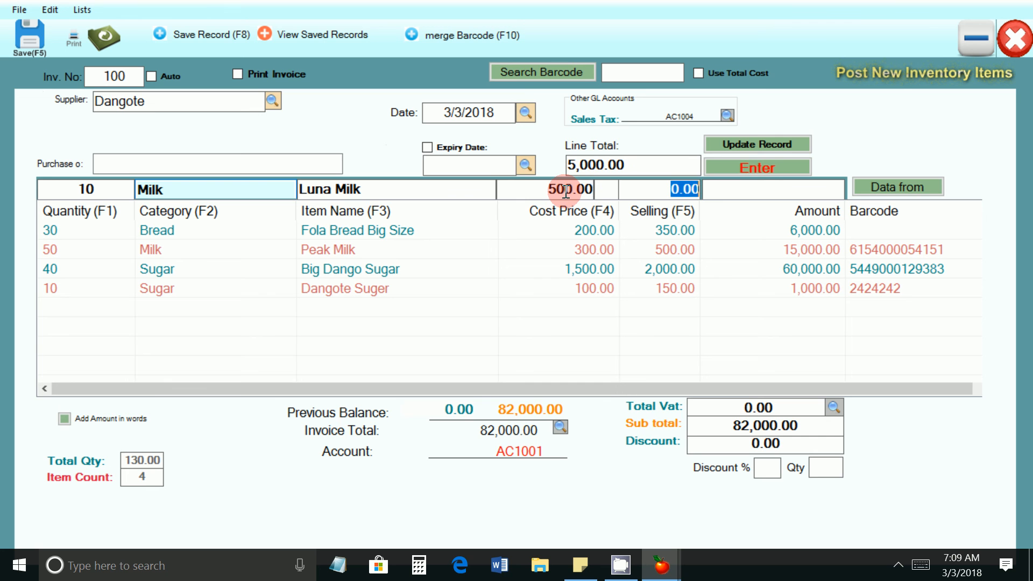
type("600")
key("Return")
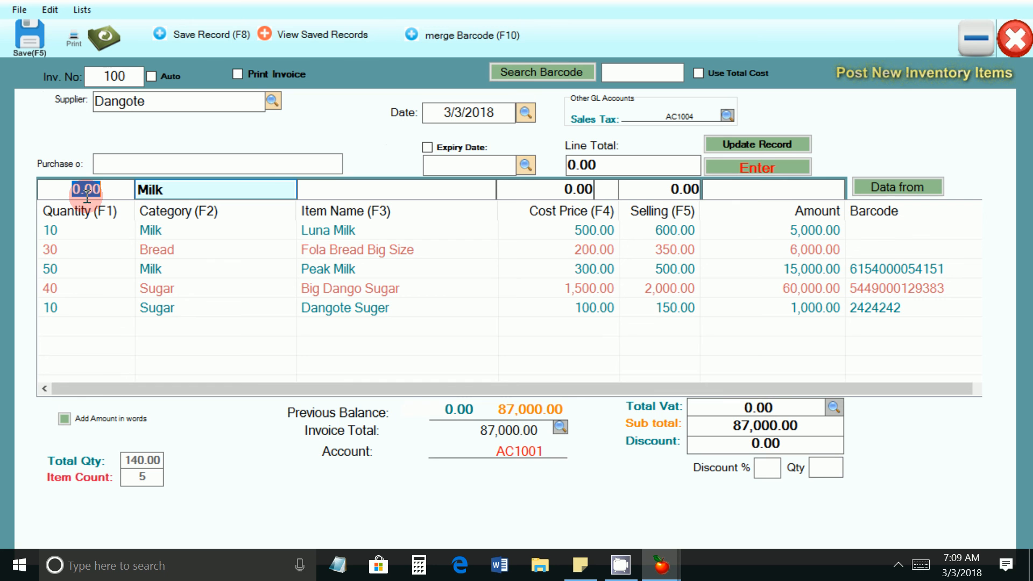
Fill in the next item line with quantity 20, category Milk and item name Goya Milk
type("20")
key("Return")
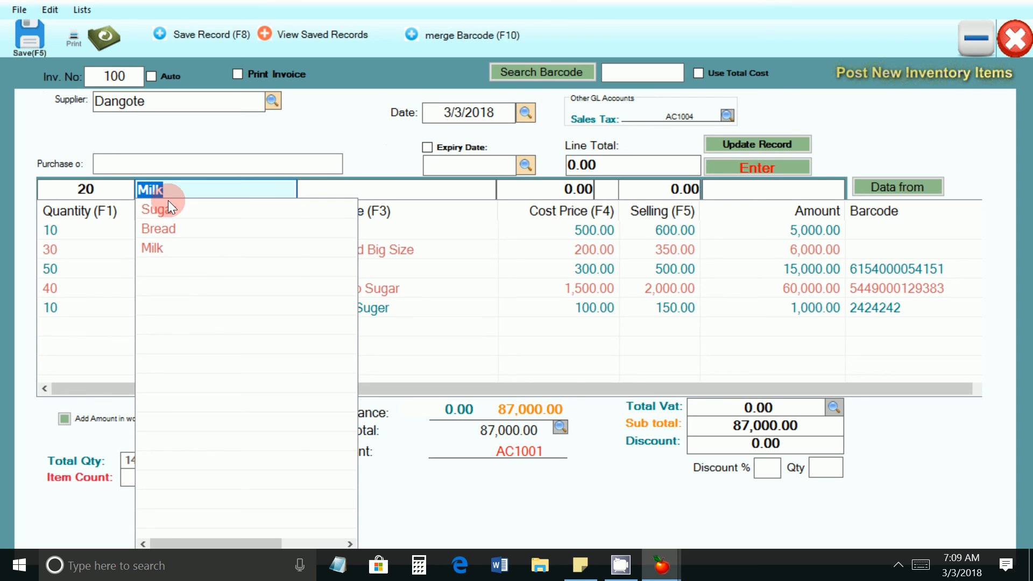
key("Return")
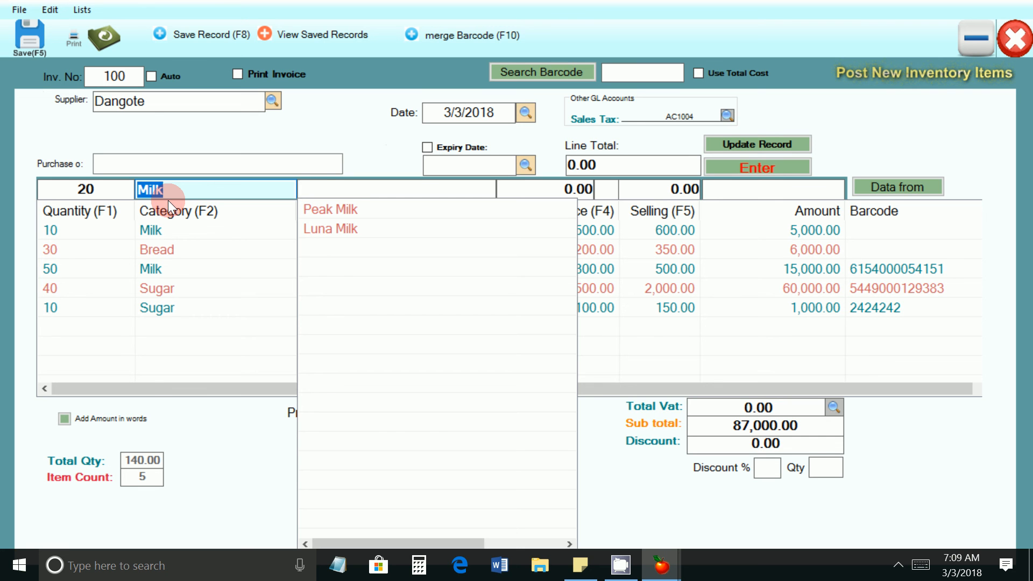
type("Goya ")
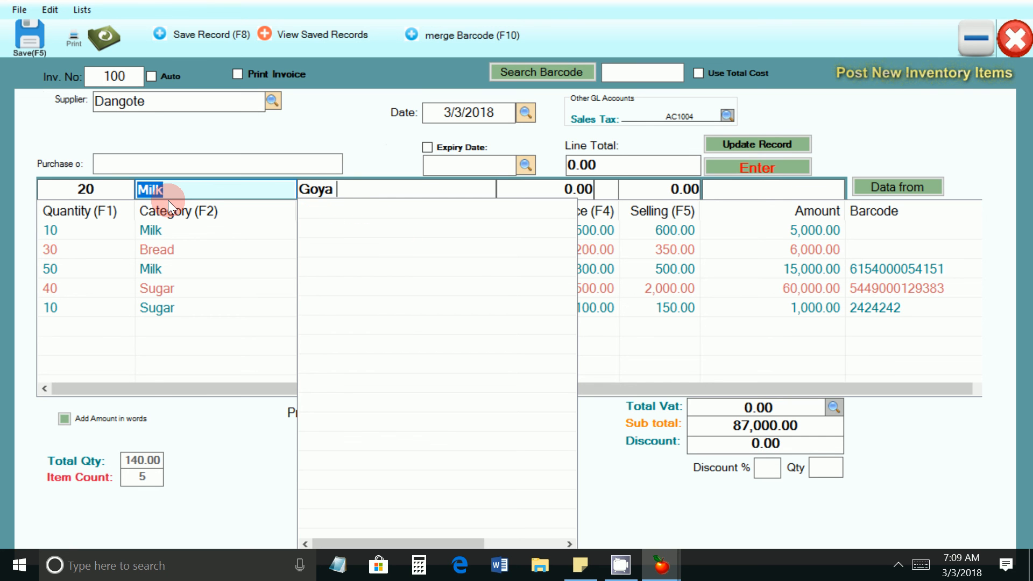
type("Milk")
key("Return")
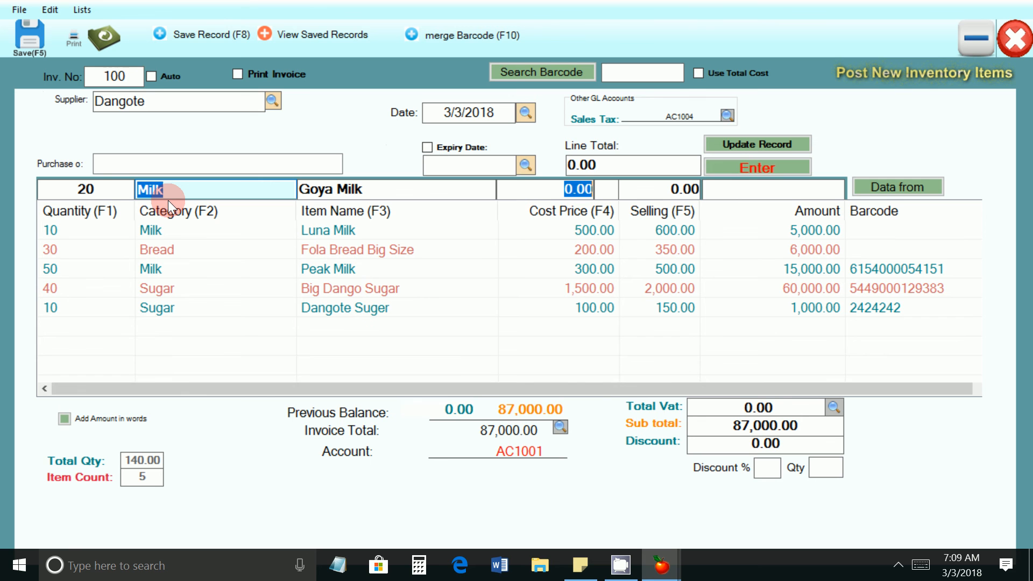
Set Goya Milk's cost price to 200, selling price to 400 and barcode to 82863341, and add the line to the posting
type("200")
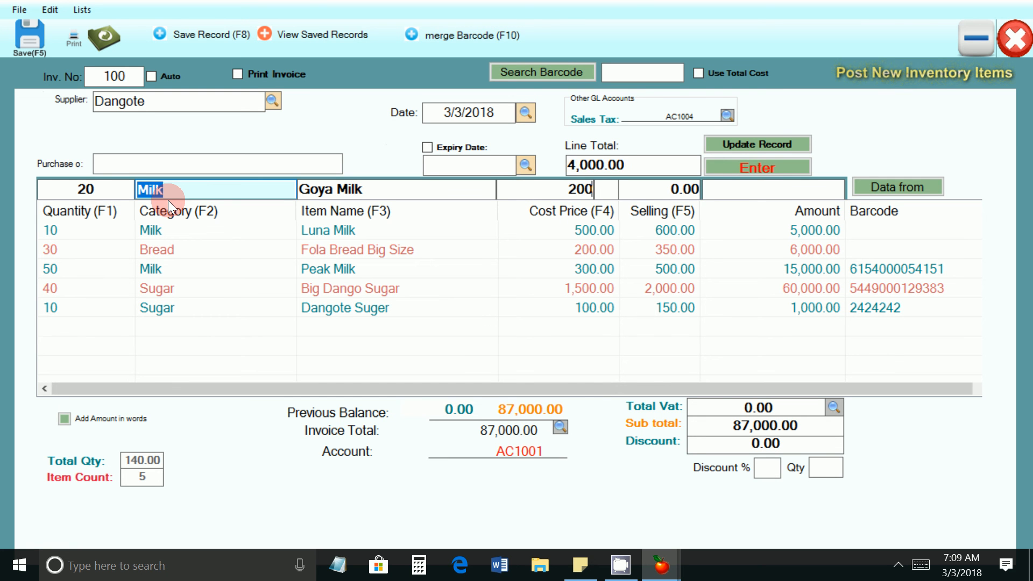
key("Return")
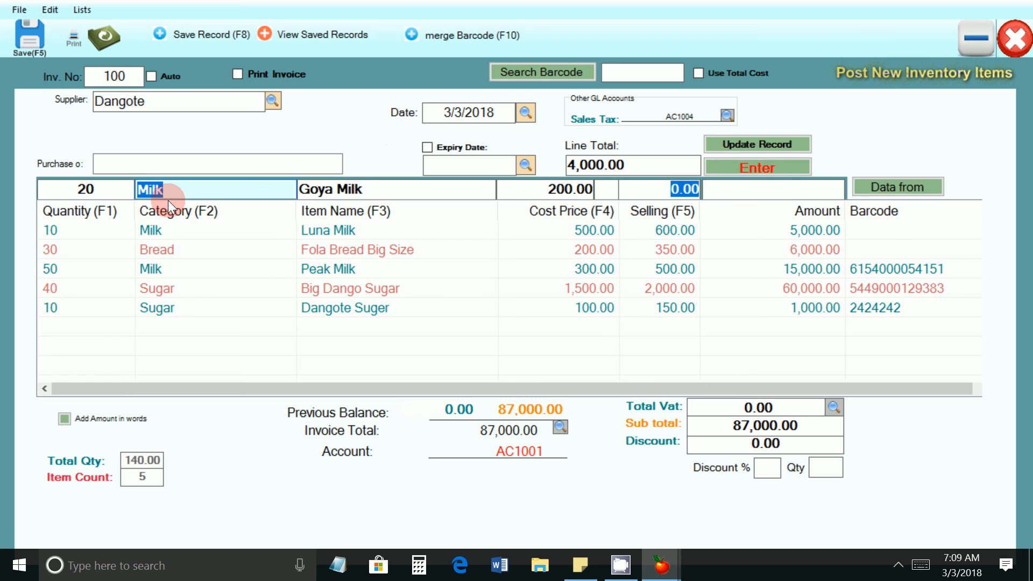
type("400")
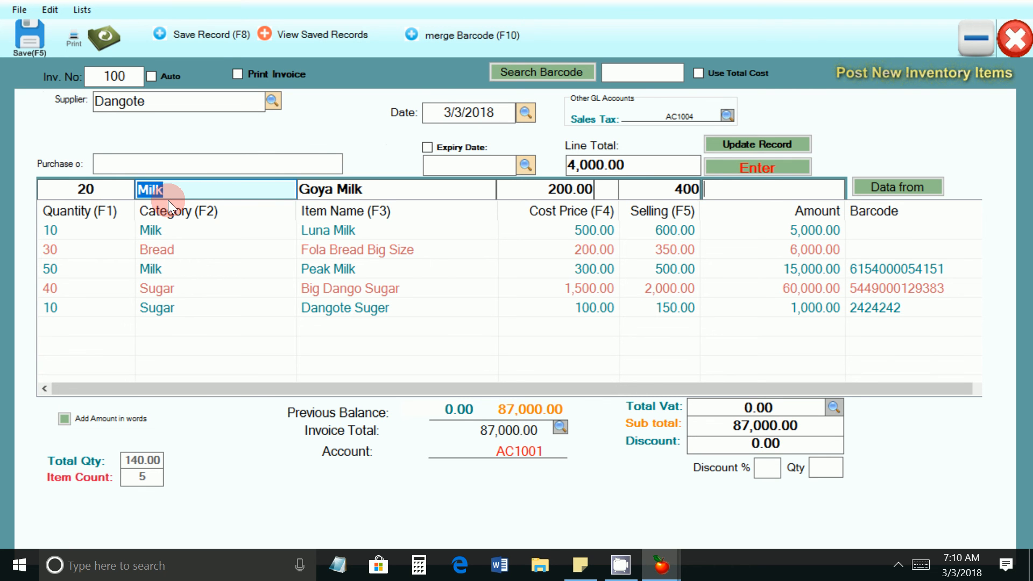
type("82863341")
key("Return")
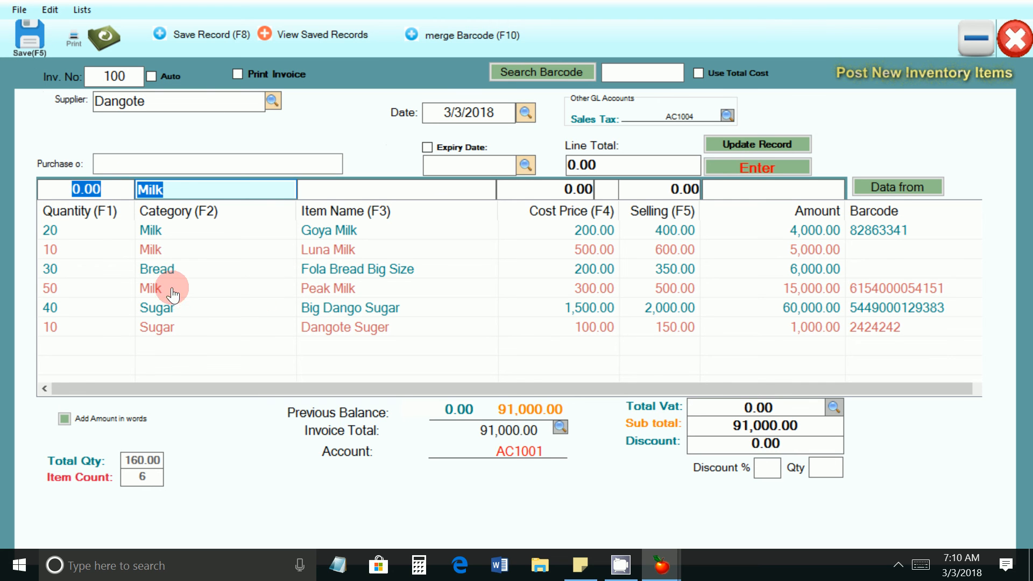
Save the new inventory posting with all its item lines and acknowledge the confirmation
left_click(25, 39)
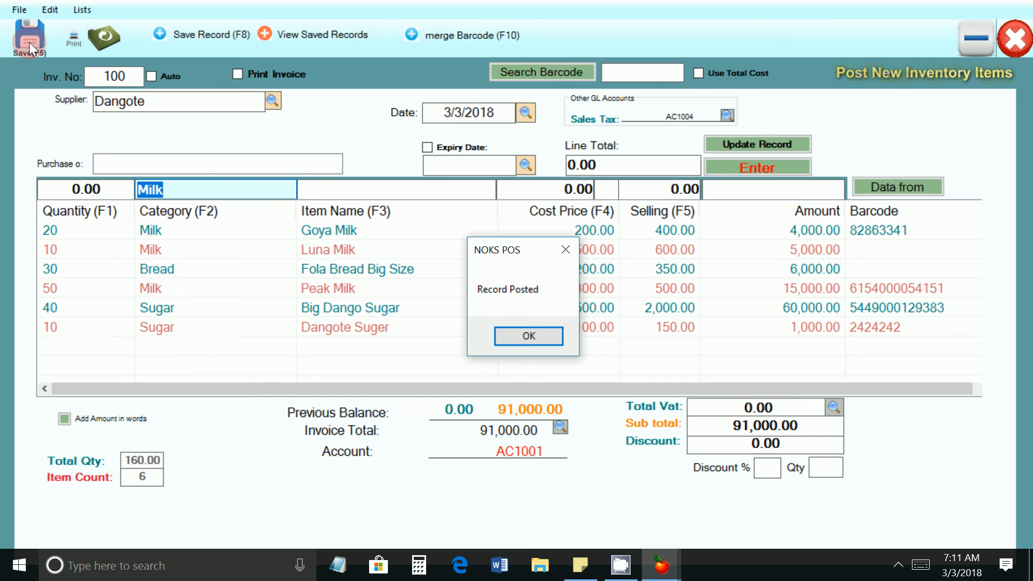
left_click(527, 335)
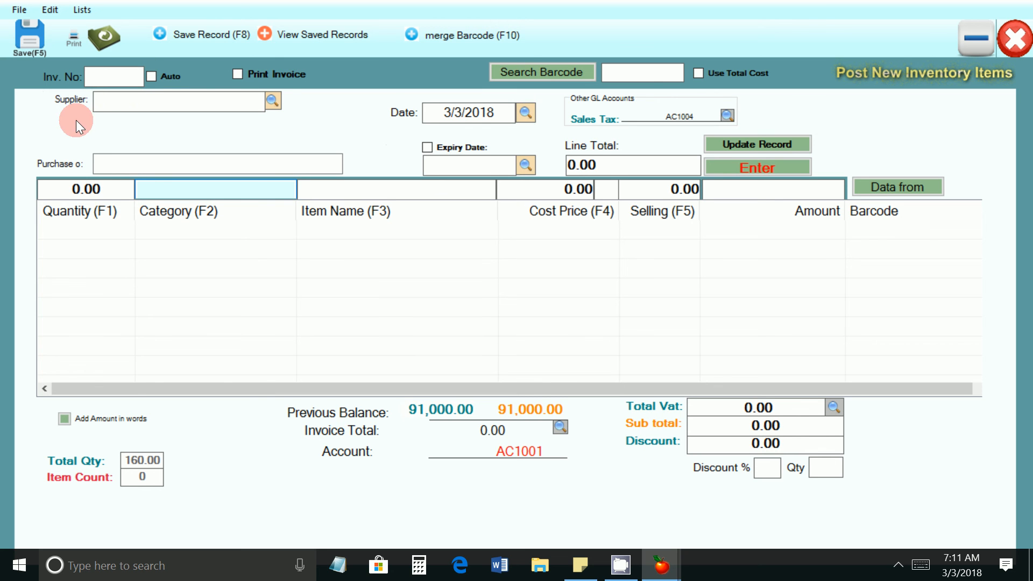
left_click(274, 100)
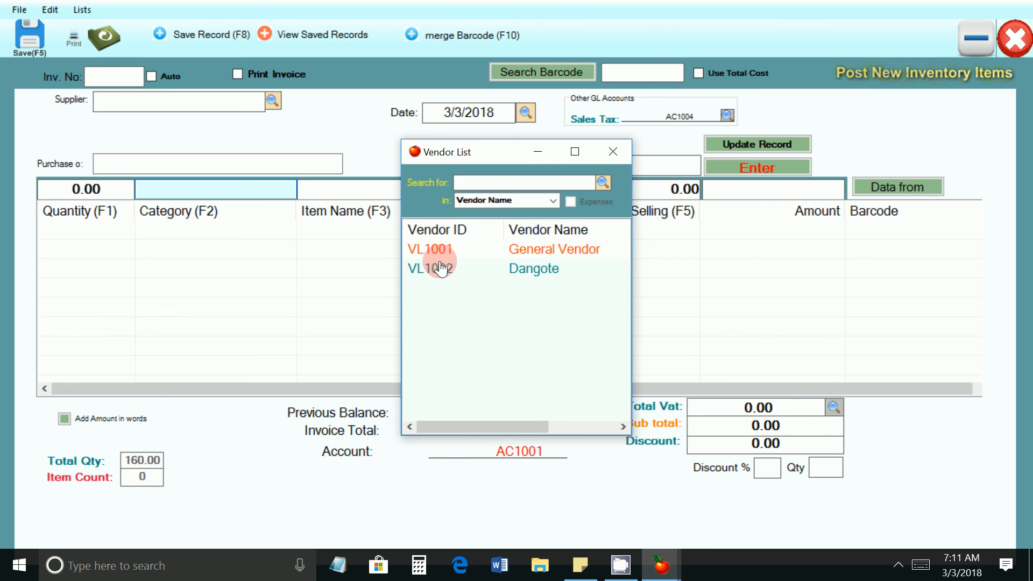
left_click(167, 96)
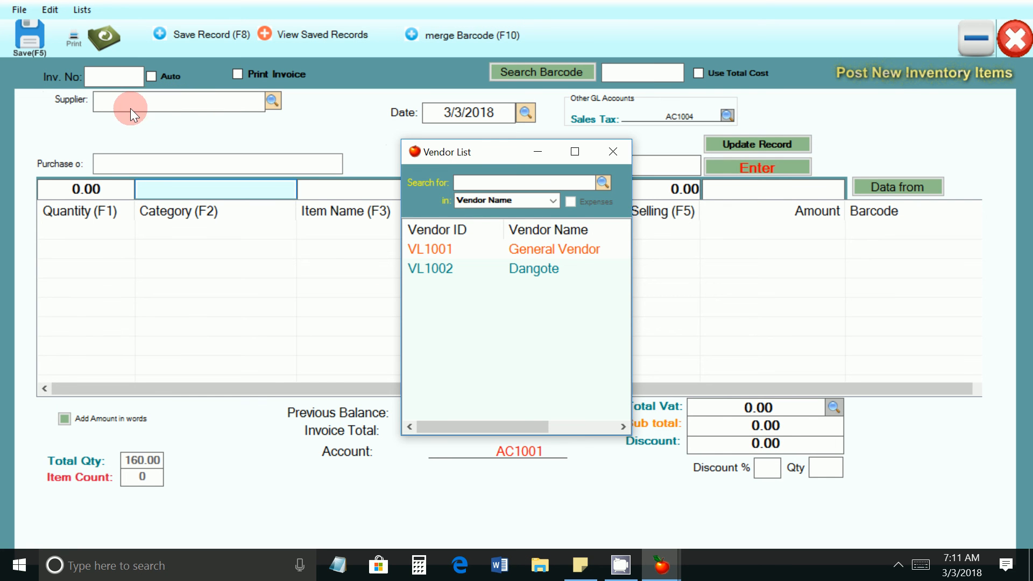
double_click(546, 270)
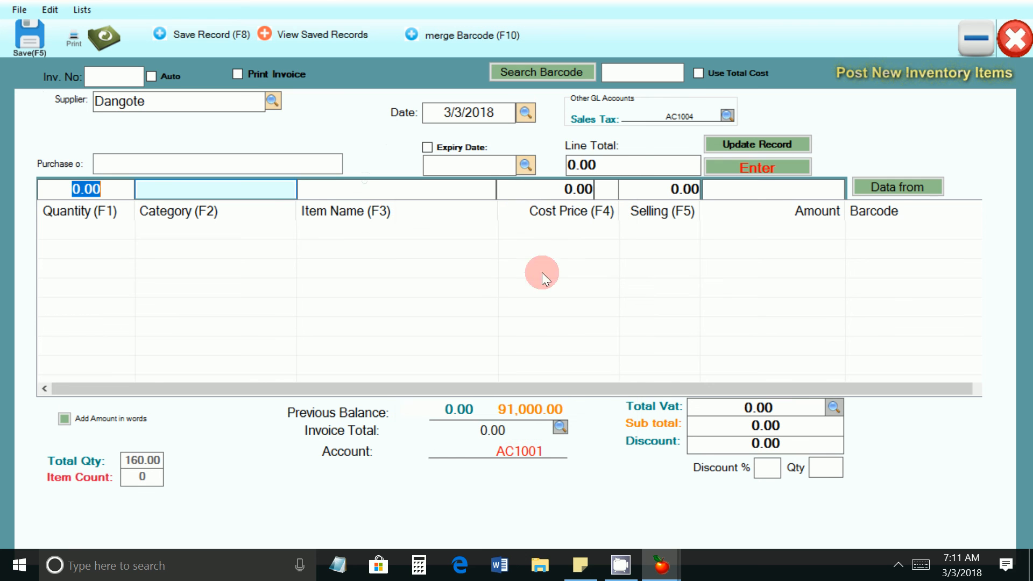
left_click_drag(159, 97, 76, 92)
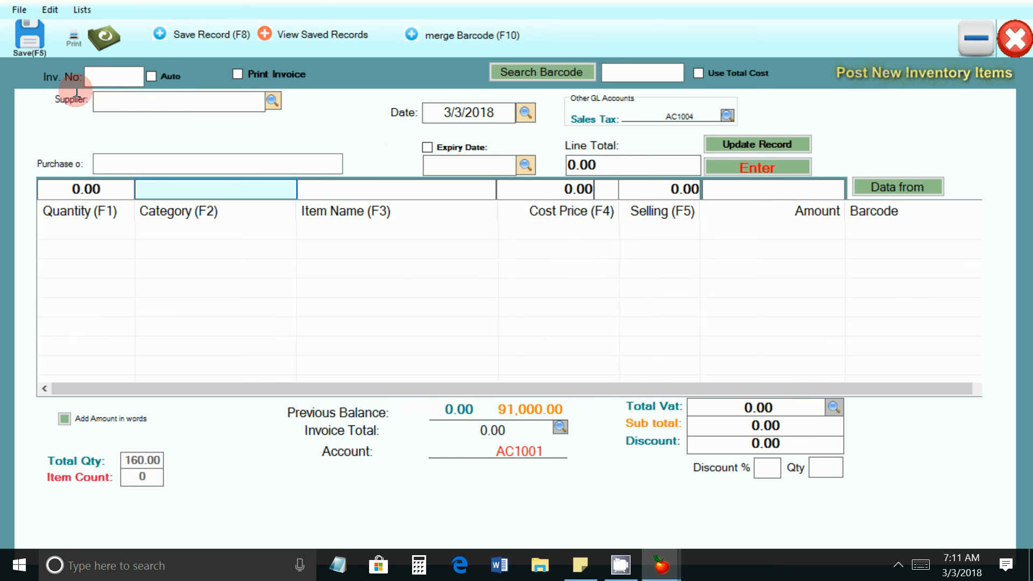
left_click(272, 101)
double_click(480, 266)
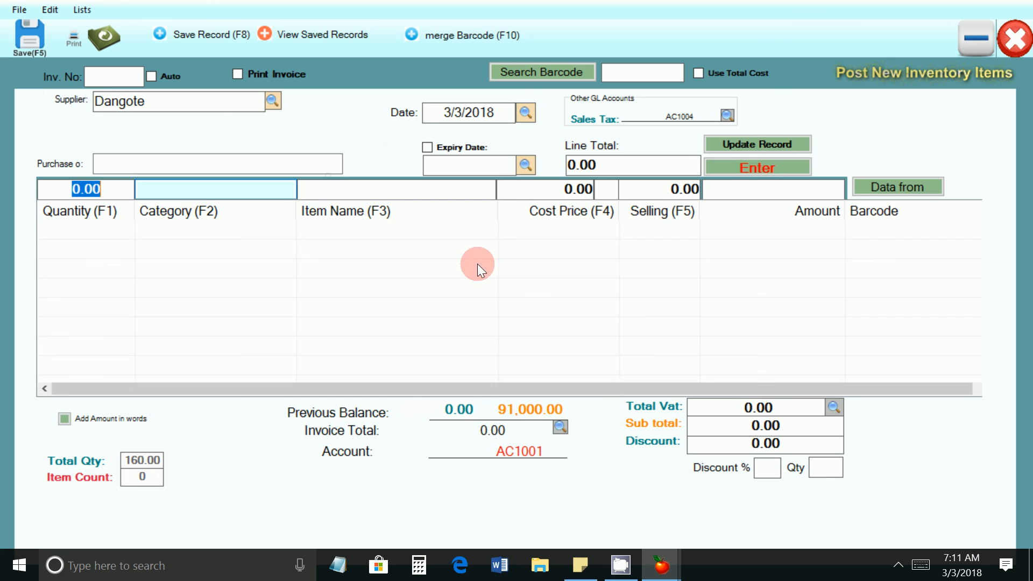
left_click(99, 78)
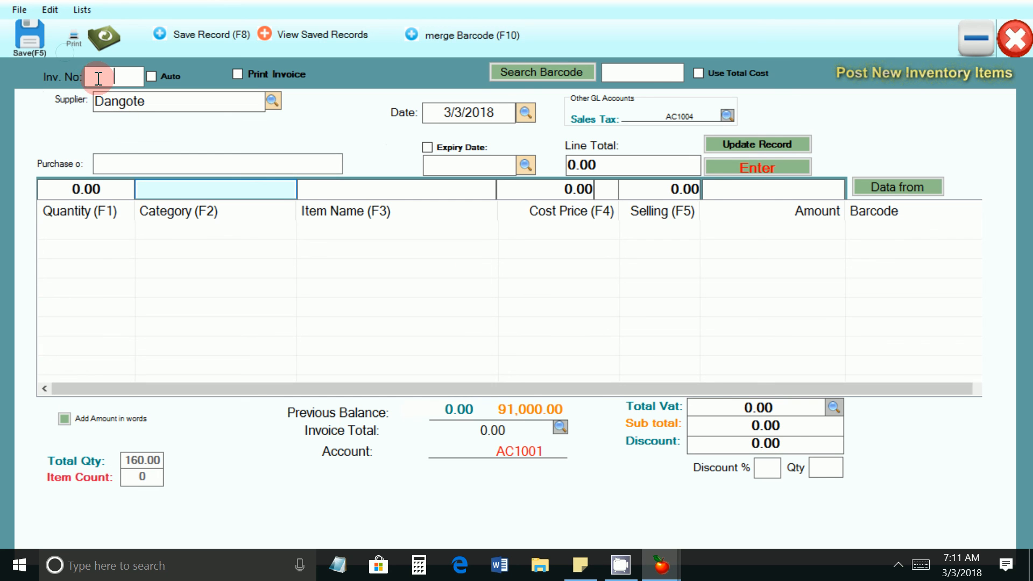
double_click(68, 192)
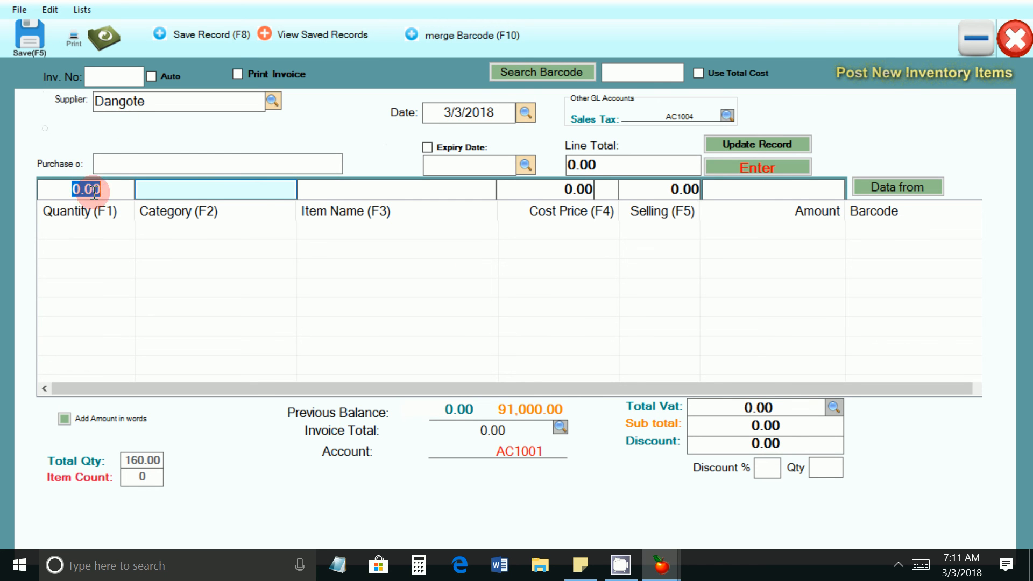
left_click(204, 186)
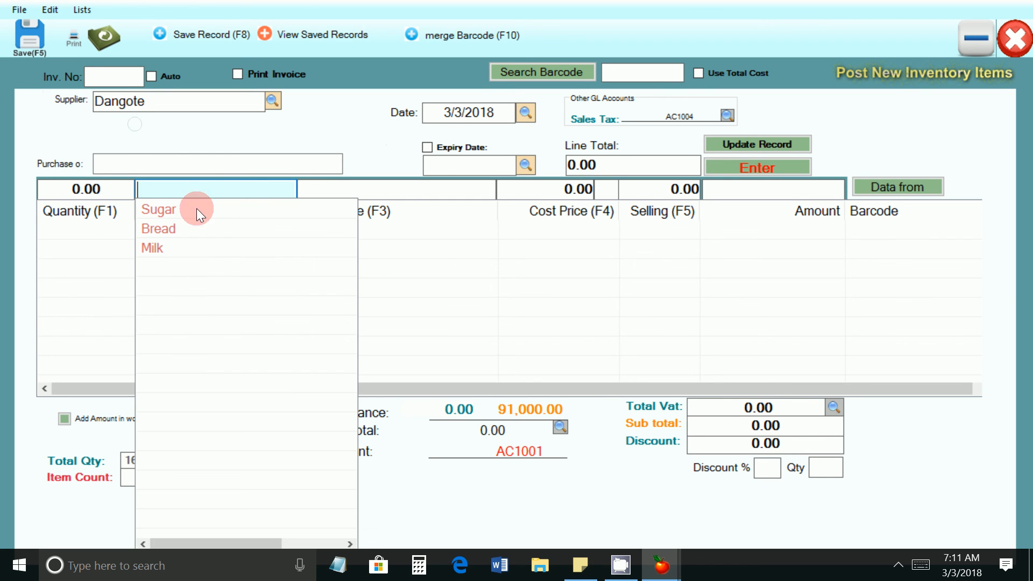
left_click(196, 208)
left_click(353, 192)
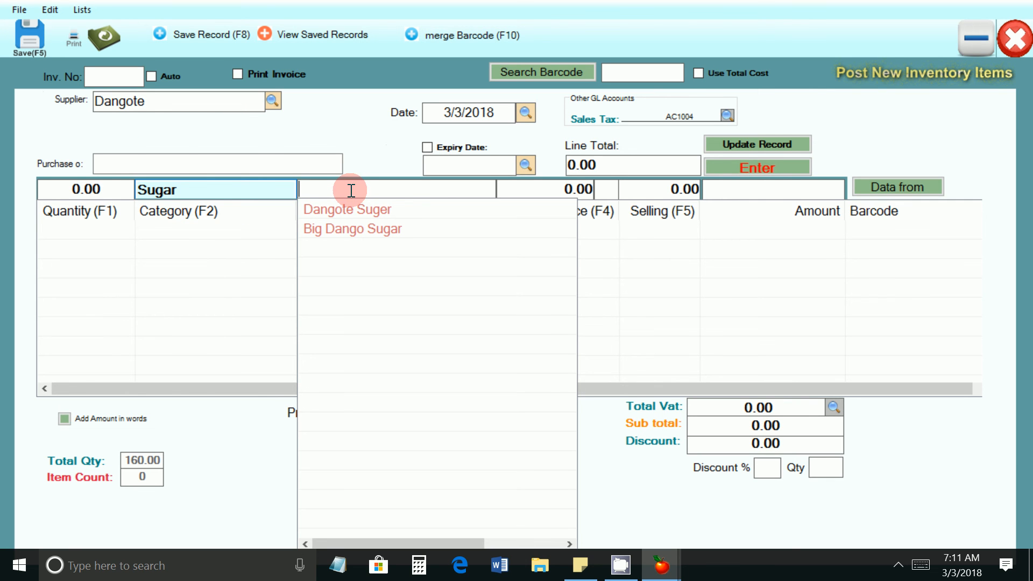
left_click(565, 188)
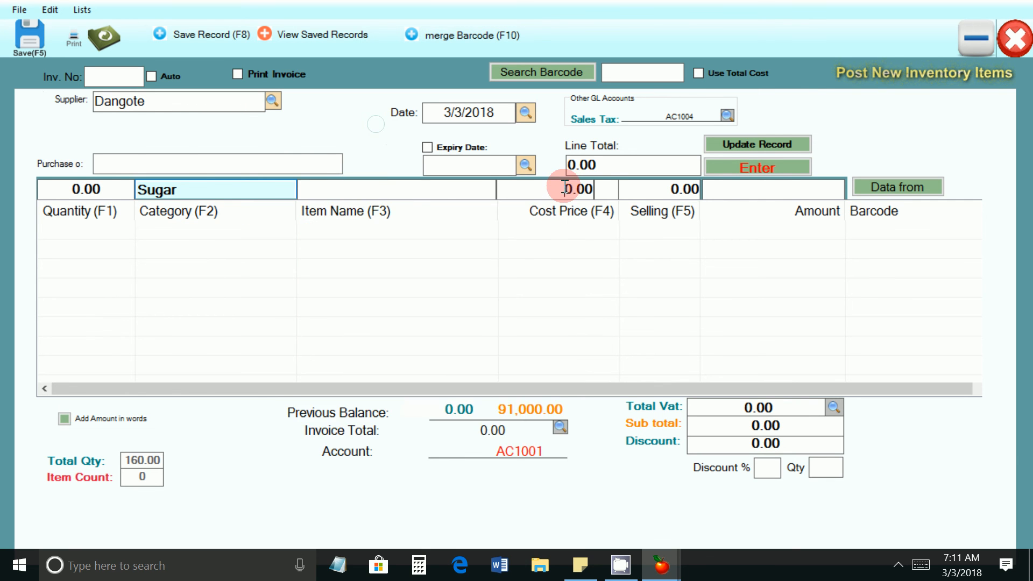
left_click(638, 185)
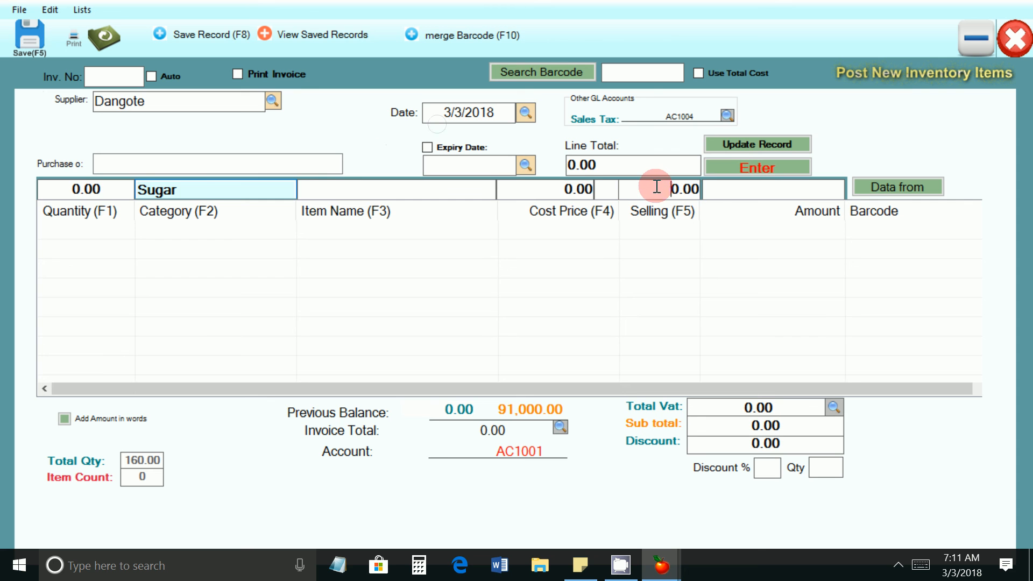
left_click(712, 186)
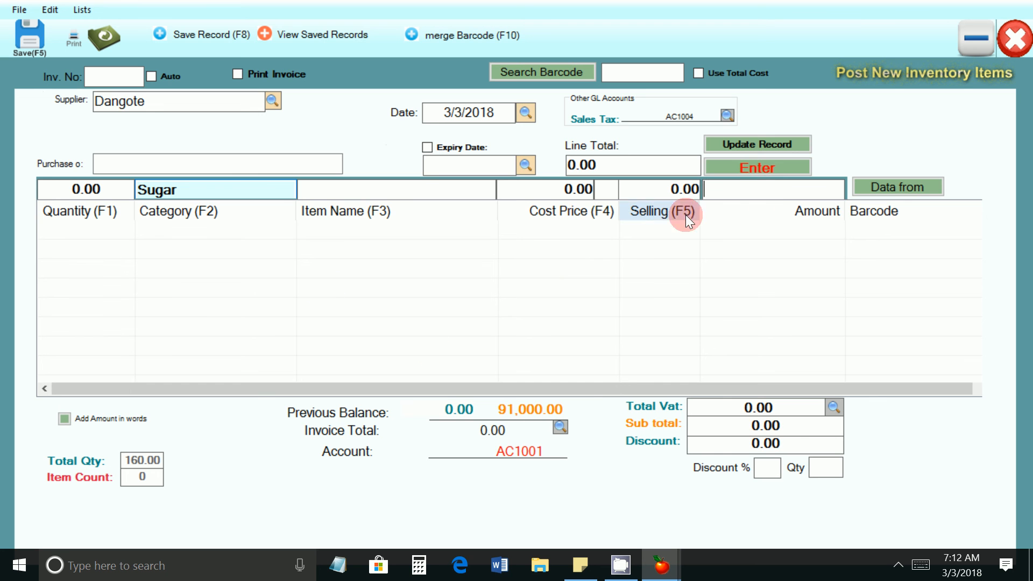
Leave the posting form, open the general stock level list and check the available quantity of Dangote Suger
left_click(1019, 43)
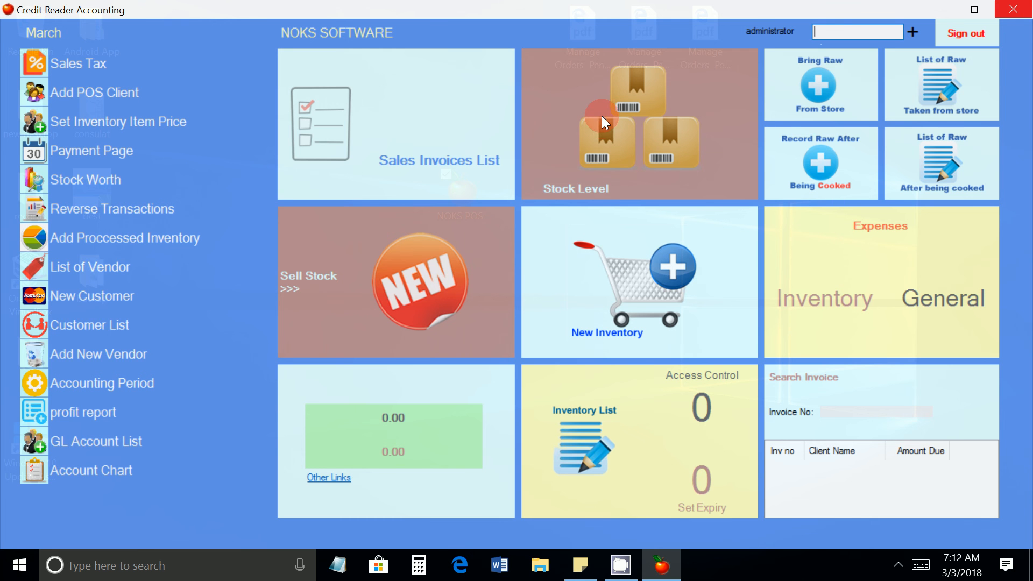
left_click(604, 146)
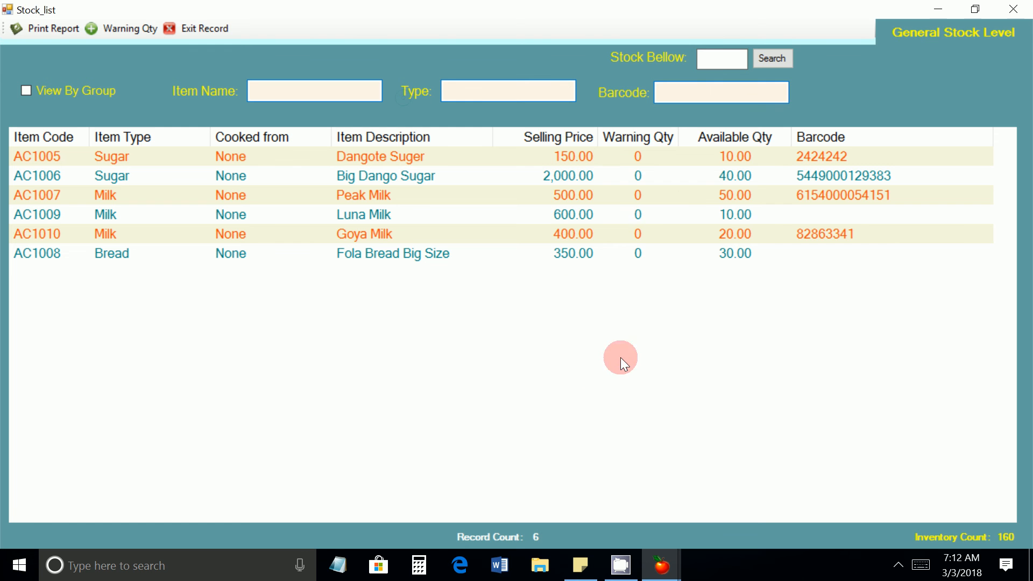
left_click(1013, 10)
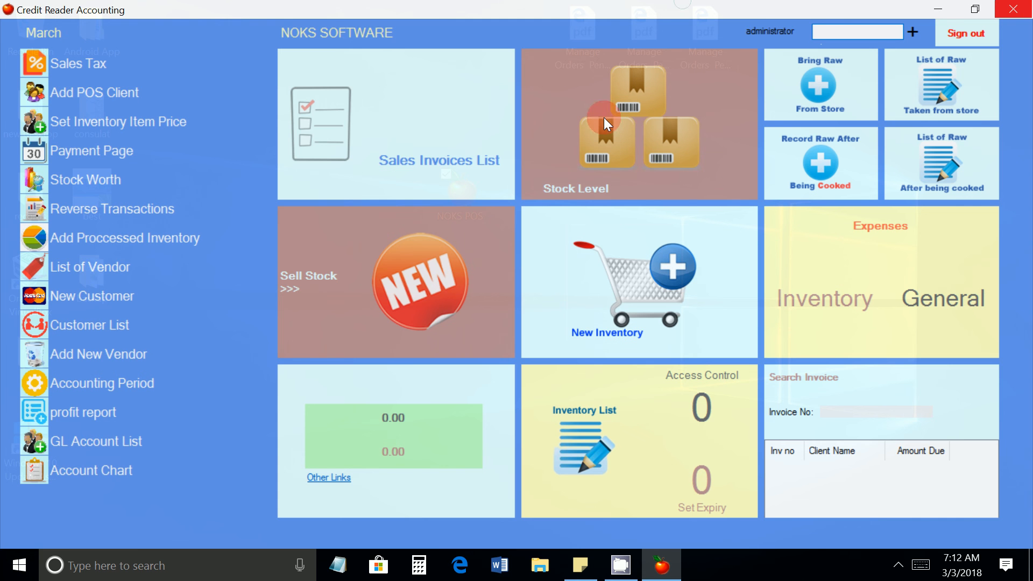
left_click(604, 139)
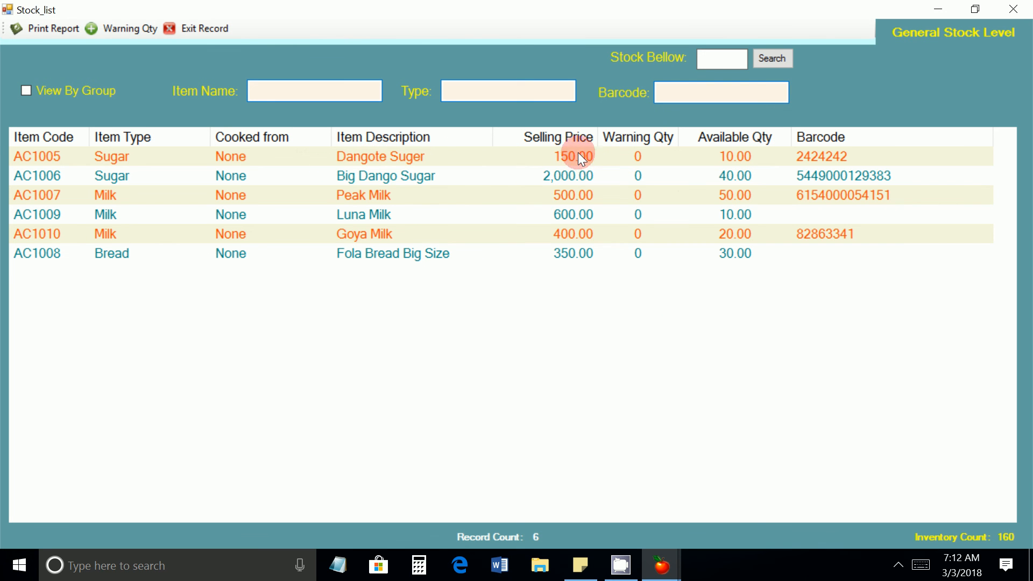
left_click(734, 156)
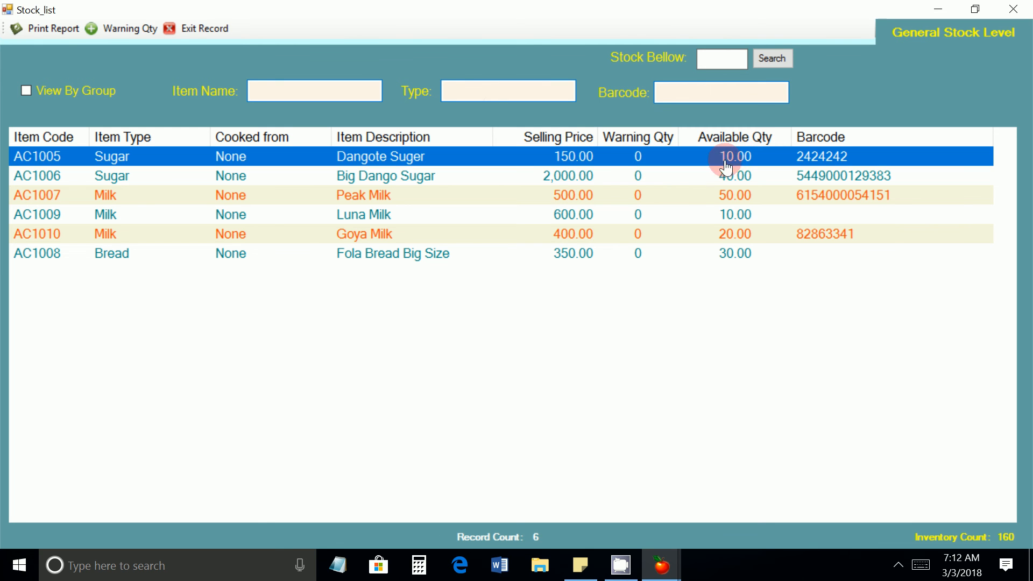
Check the available quantities of Big Dango Sugar, Peak Milk, Luna Milk, Goya Milk and Fola Bread Big Size in the stock list
left_click(582, 179)
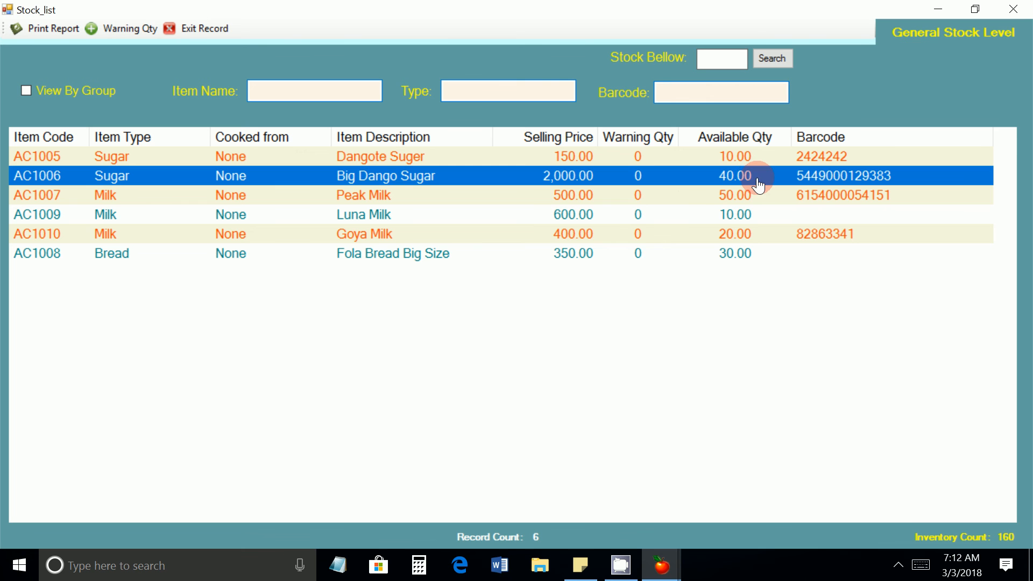
left_click(638, 198)
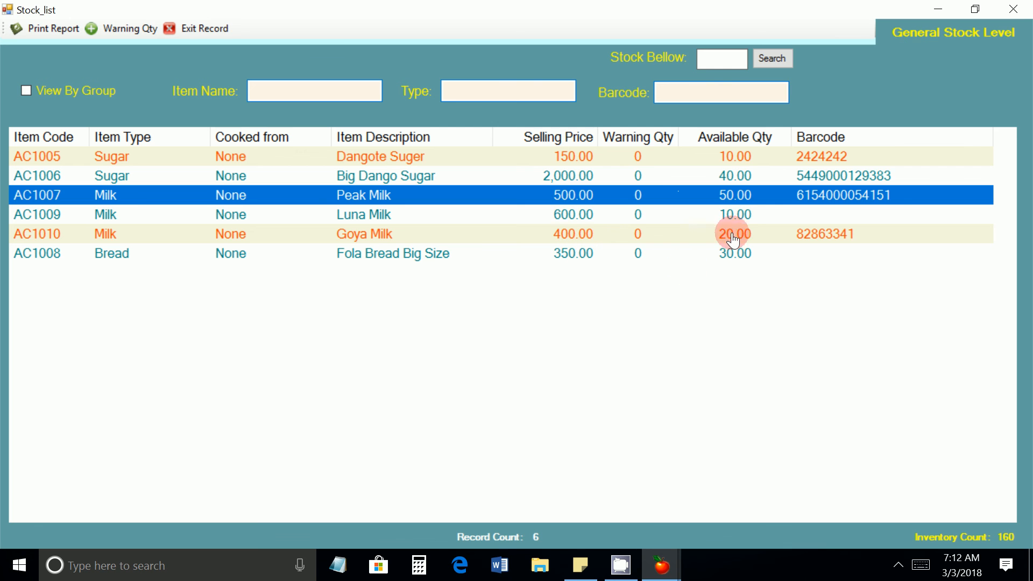
left_click(795, 215)
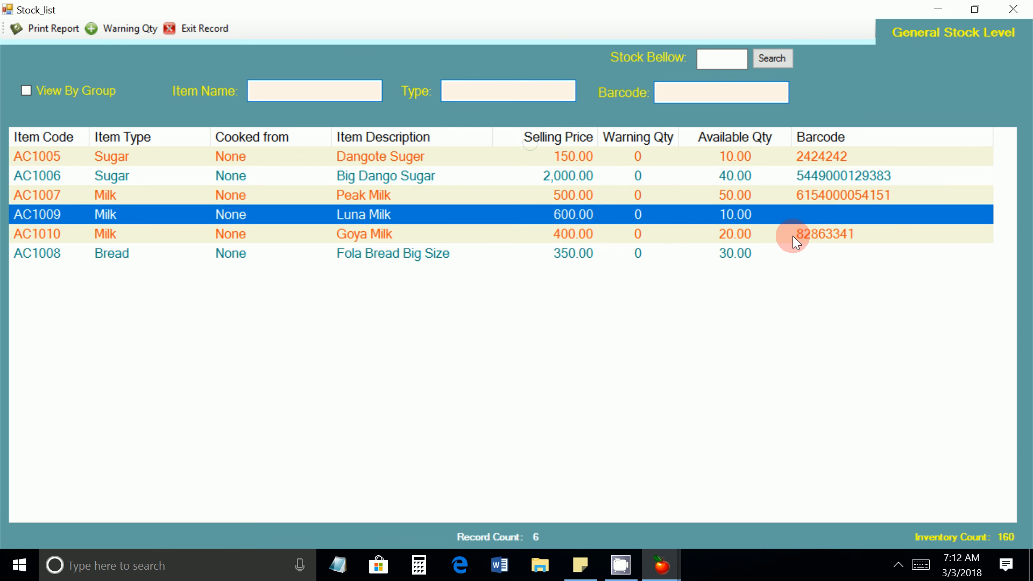
left_click(792, 234)
left_click(744, 216)
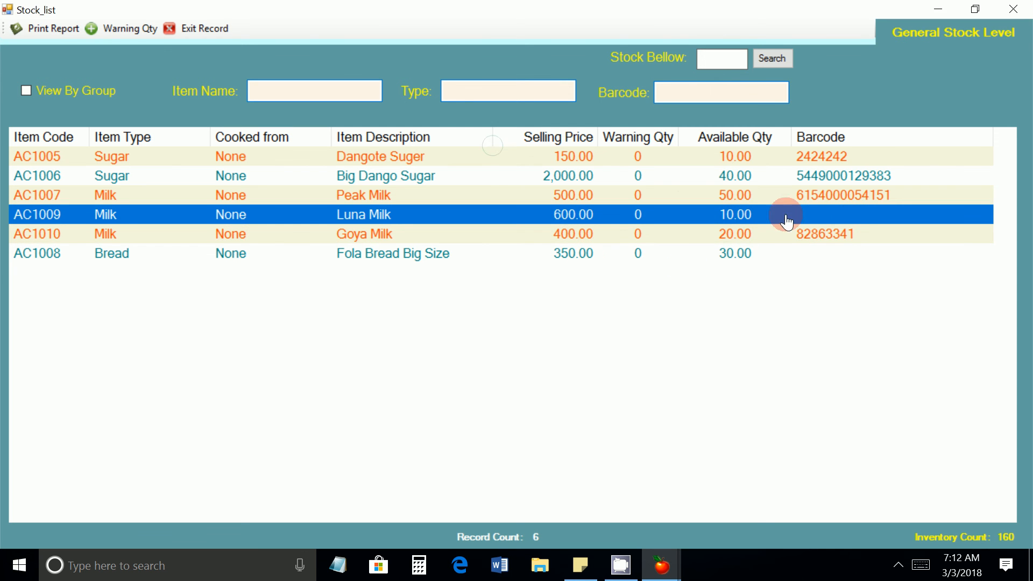
left_click(724, 255)
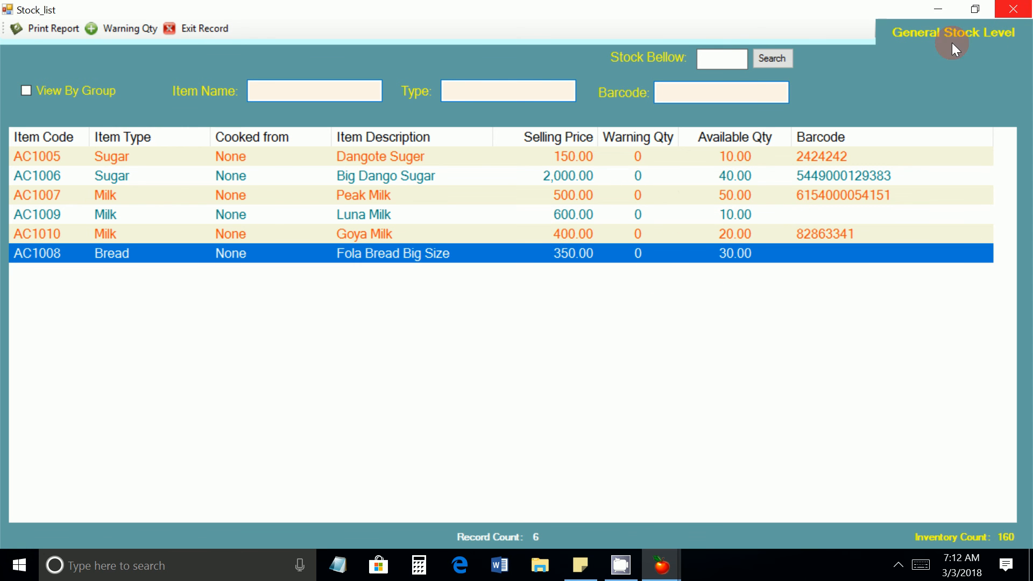
Close the general stock level list, reopen it for another look and close it again
left_click(1014, 12)
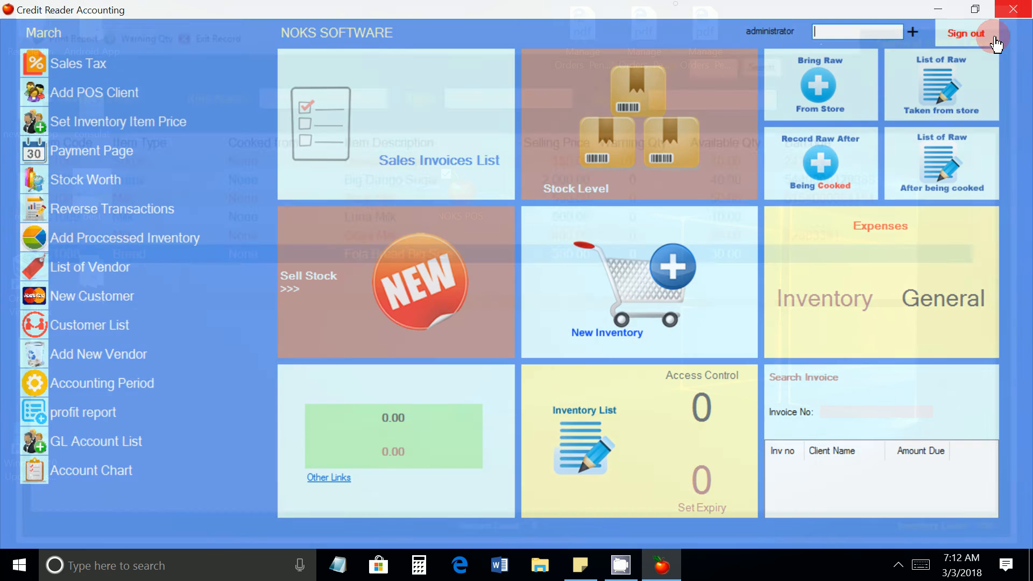
left_click(613, 121)
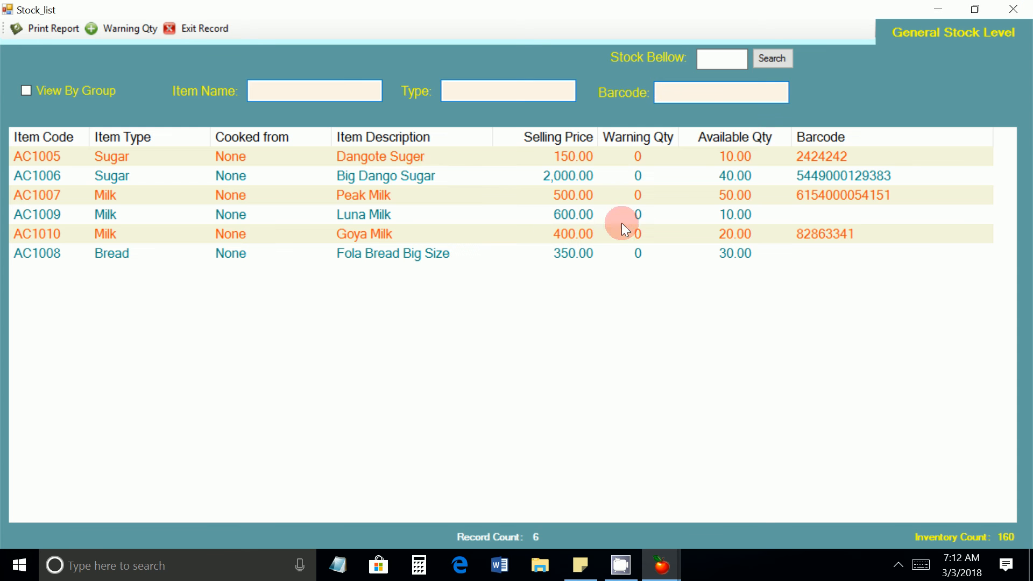
left_click(1026, 6)
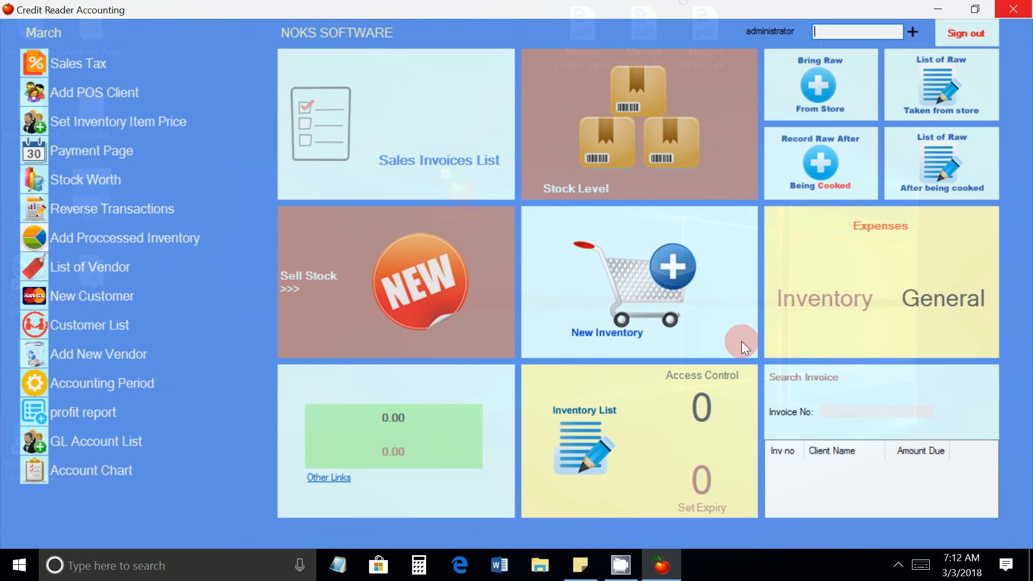
Look up the existing Sugar items in a new inventory posting for supplier Dangote and leave the form without saving
left_click(664, 298)
double_click(534, 253)
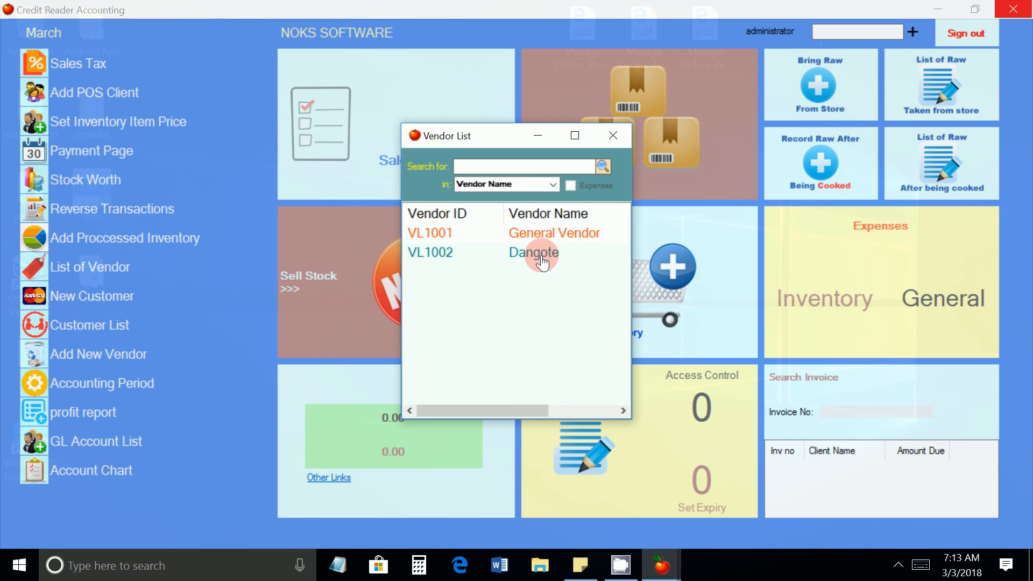
left_click(406, 191)
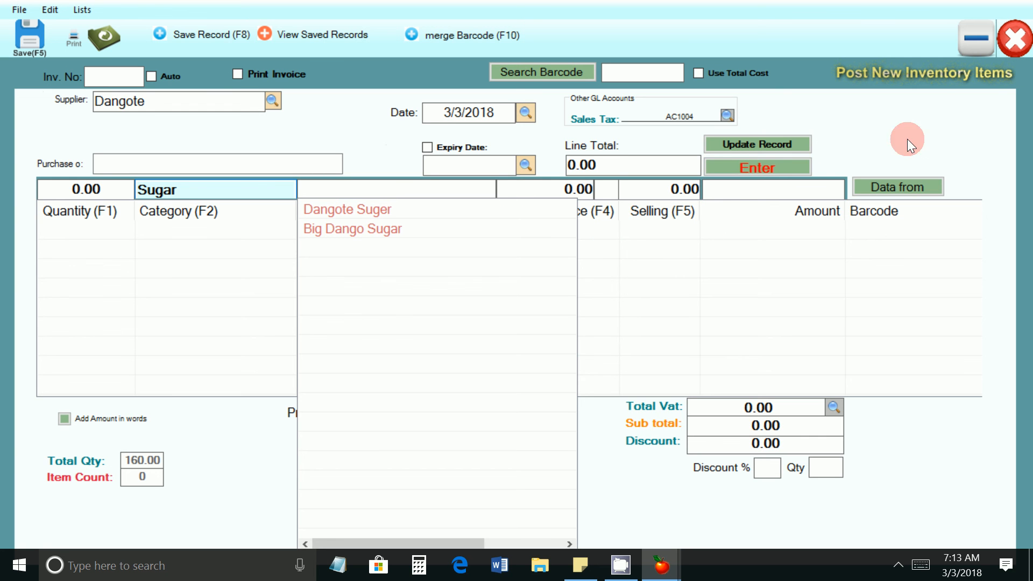
left_click(1012, 51)
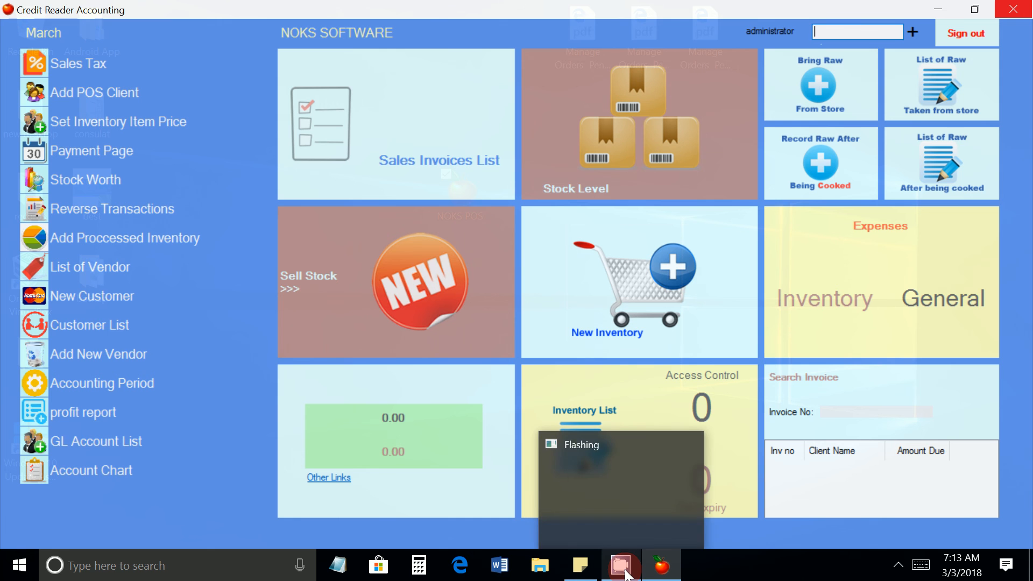
Exit the accounting program and bring up the CamStudio recorder window
left_click(1019, 8)
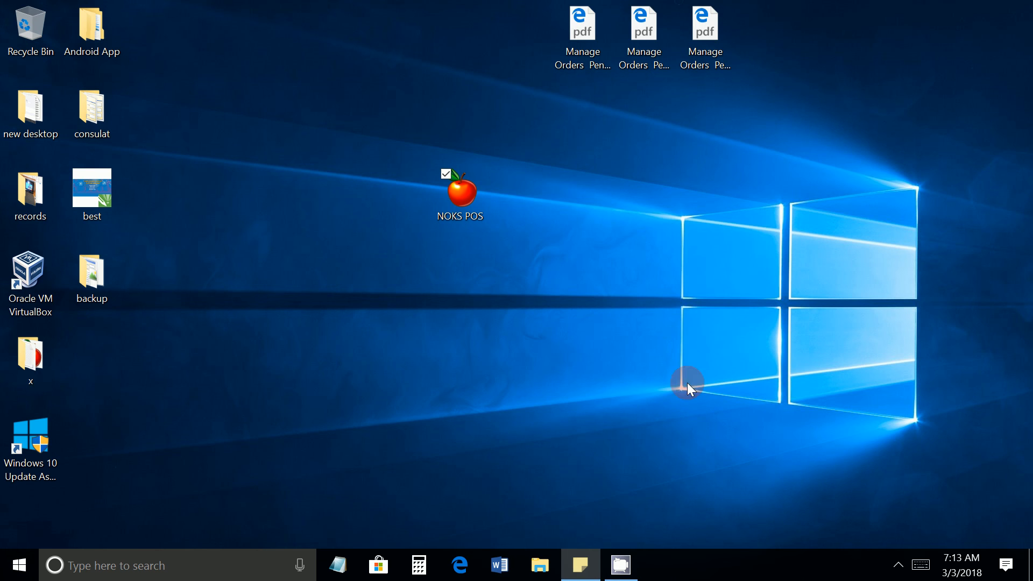
left_click(897, 564)
left_click(869, 528)
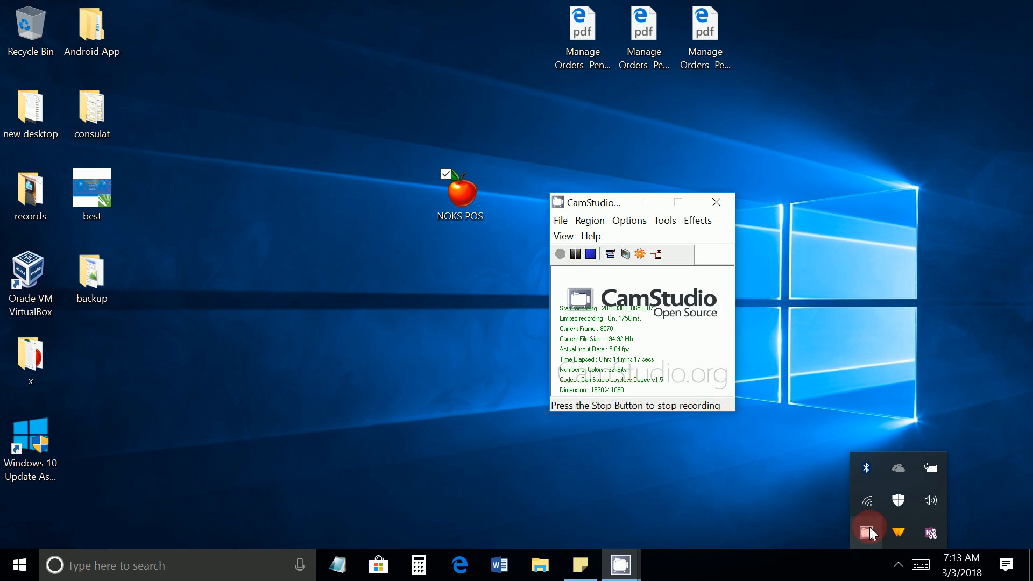